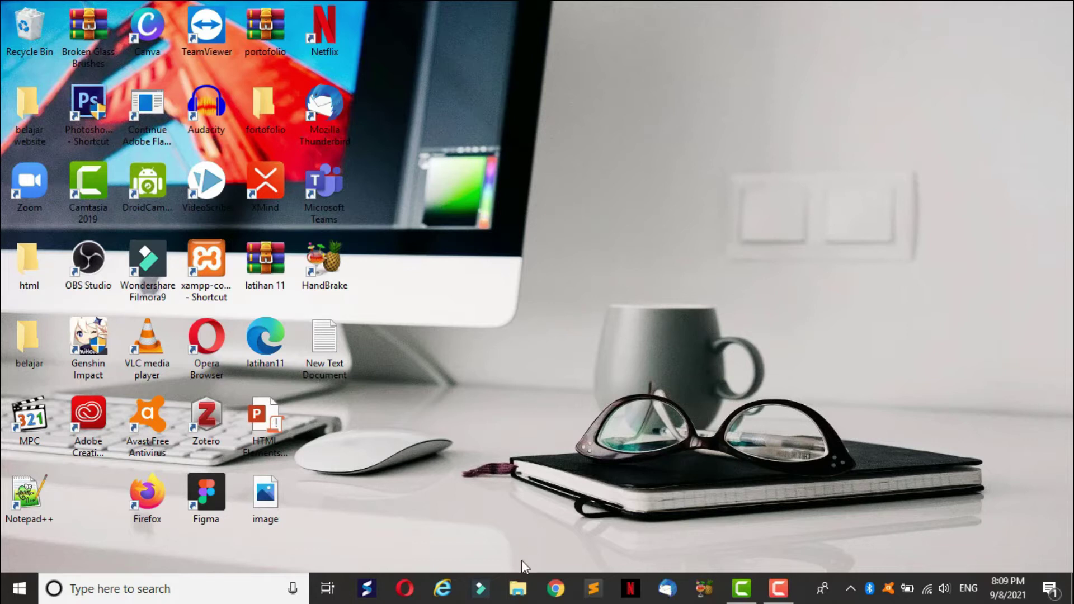
# Step: Test both mouse buttons on the File Explorer taskbar shortcut, dismissing its jump list each time
pyautogui.click(519, 592)
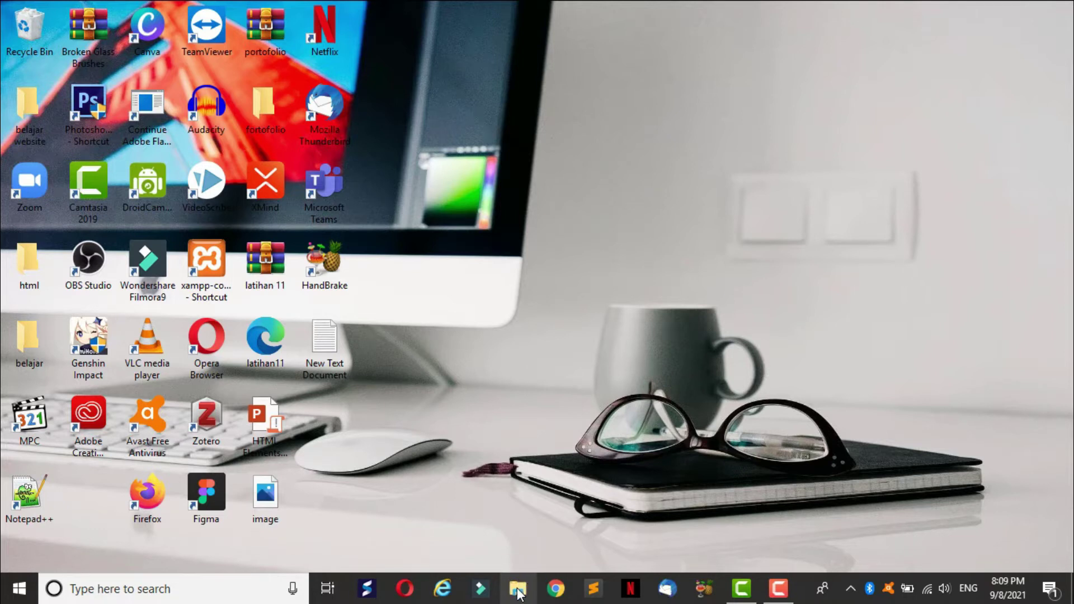
pyautogui.rightClick(519, 594)
pyautogui.click(848, 367)
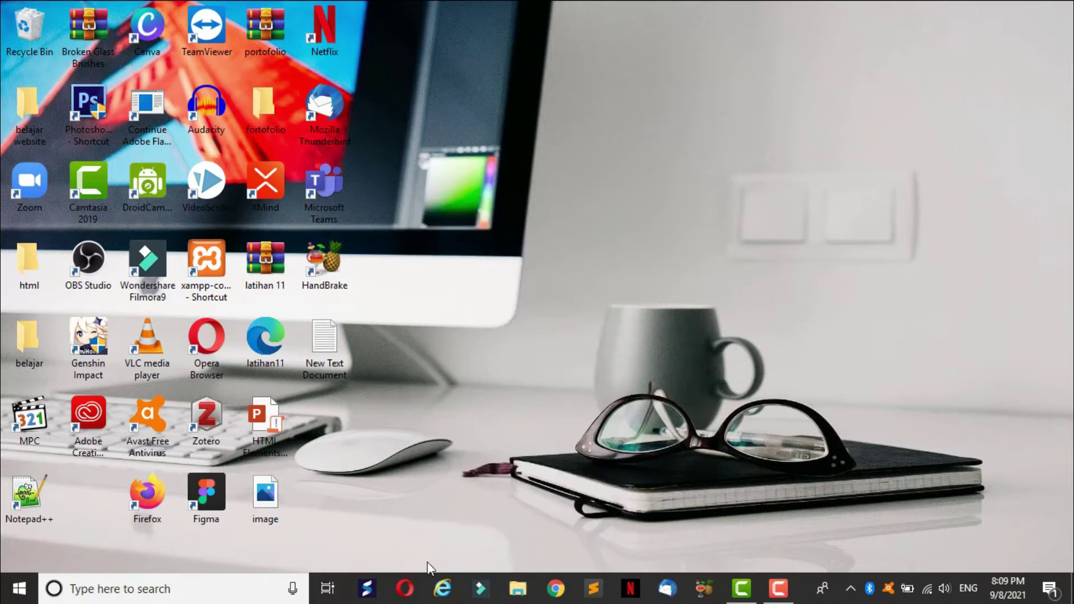
pyautogui.rightClick(526, 590)
pyautogui.click(839, 382)
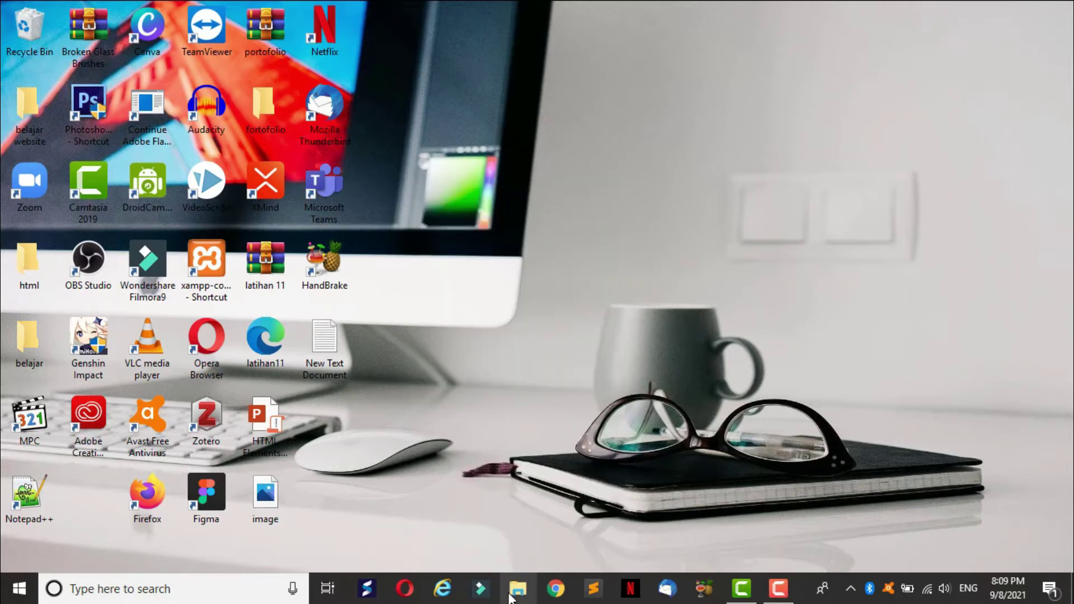
# Step: Show and minimize the File Explorer window three times to test the current primary mouse button
pyautogui.click(516, 592)
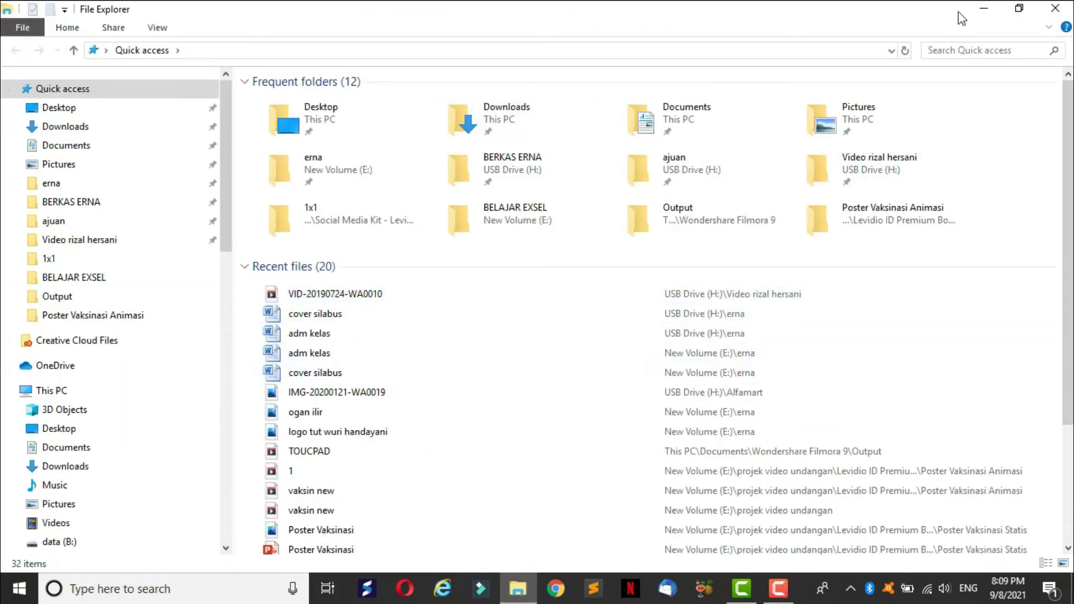
pyautogui.click(983, 8)
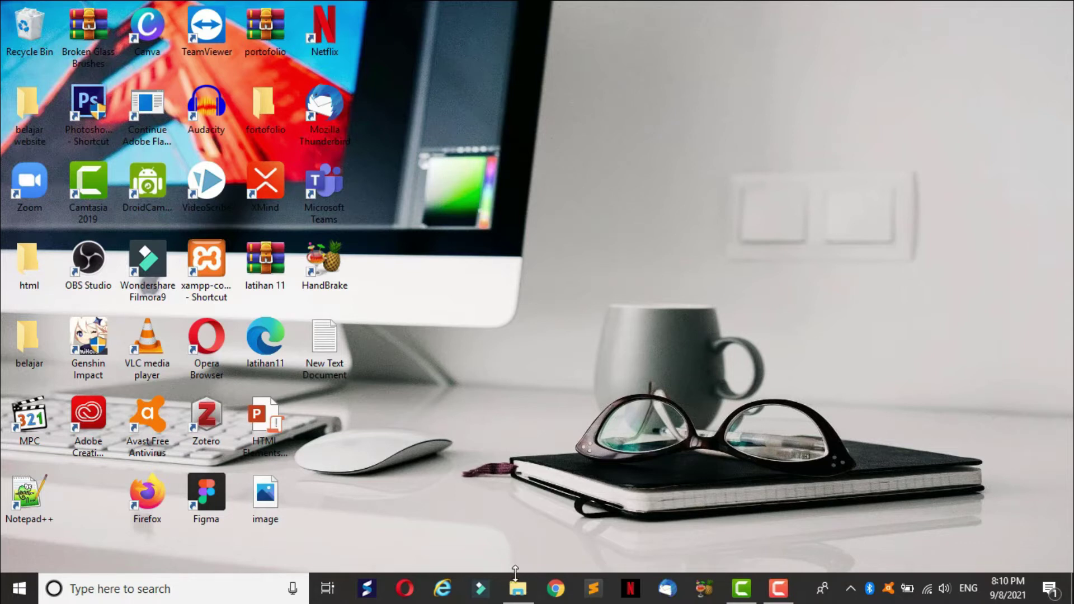
pyautogui.click(517, 589)
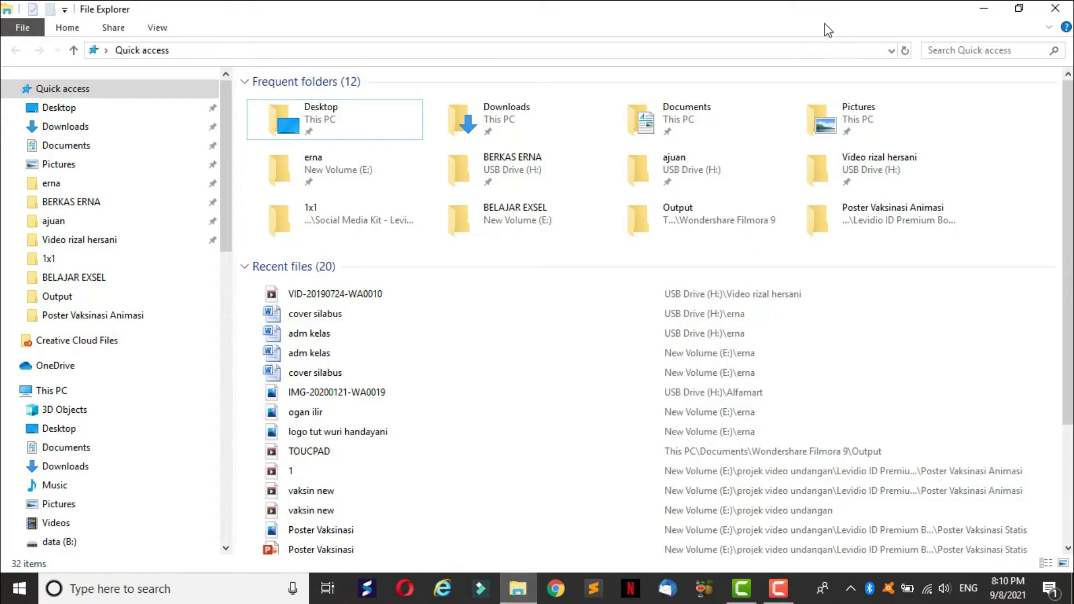
pyautogui.click(985, 8)
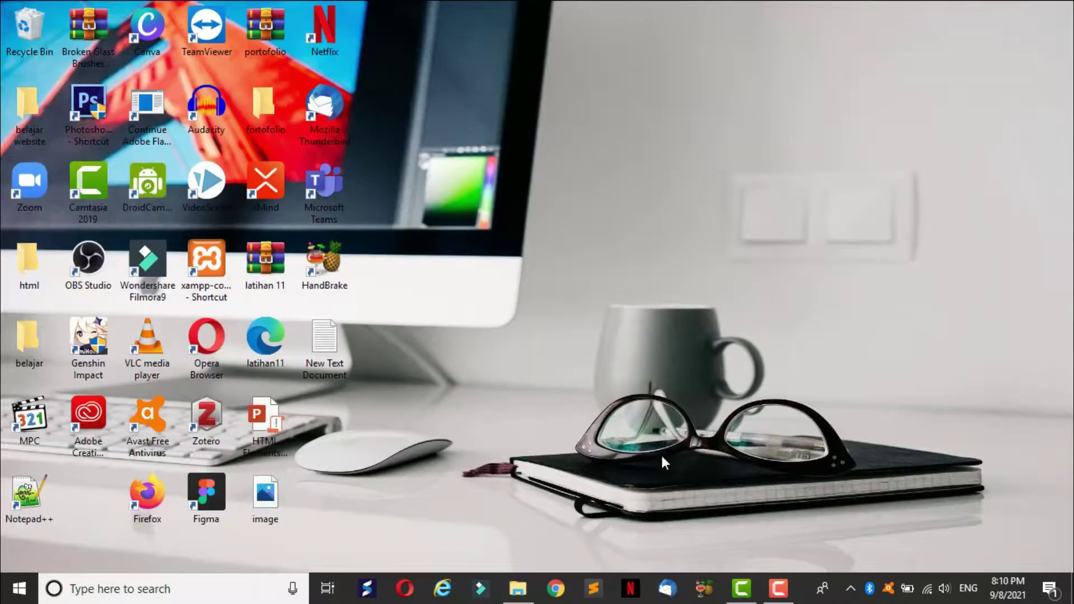
pyautogui.click(520, 590)
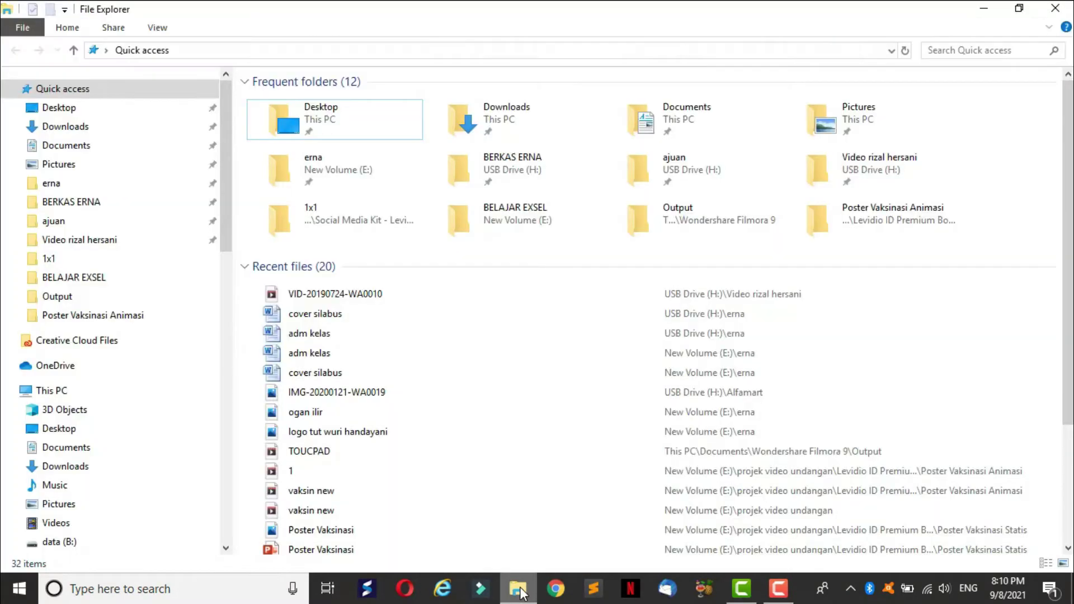
pyautogui.click(985, 8)
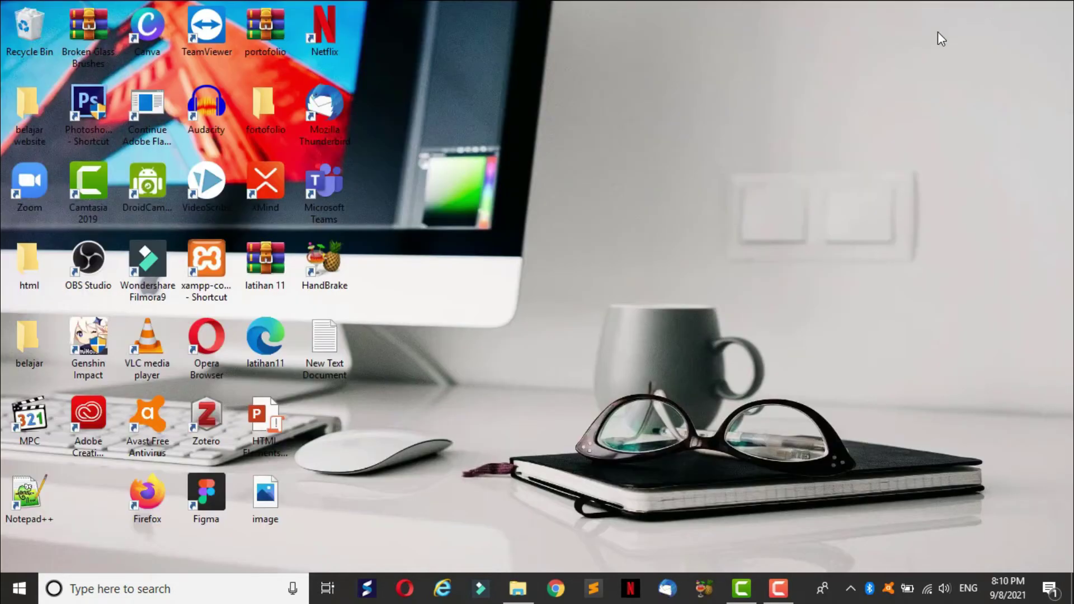
# Step: Test the current secondary mouse button by showing and dismissing the desktop's context menu twice
pyautogui.rightClick(628, 180)
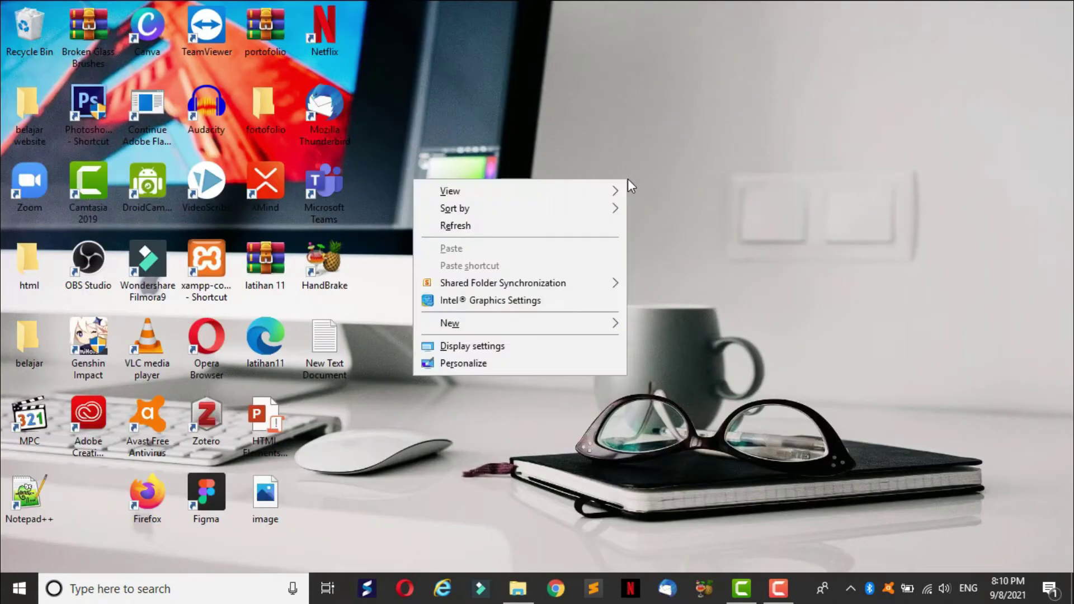
pyautogui.click(619, 69)
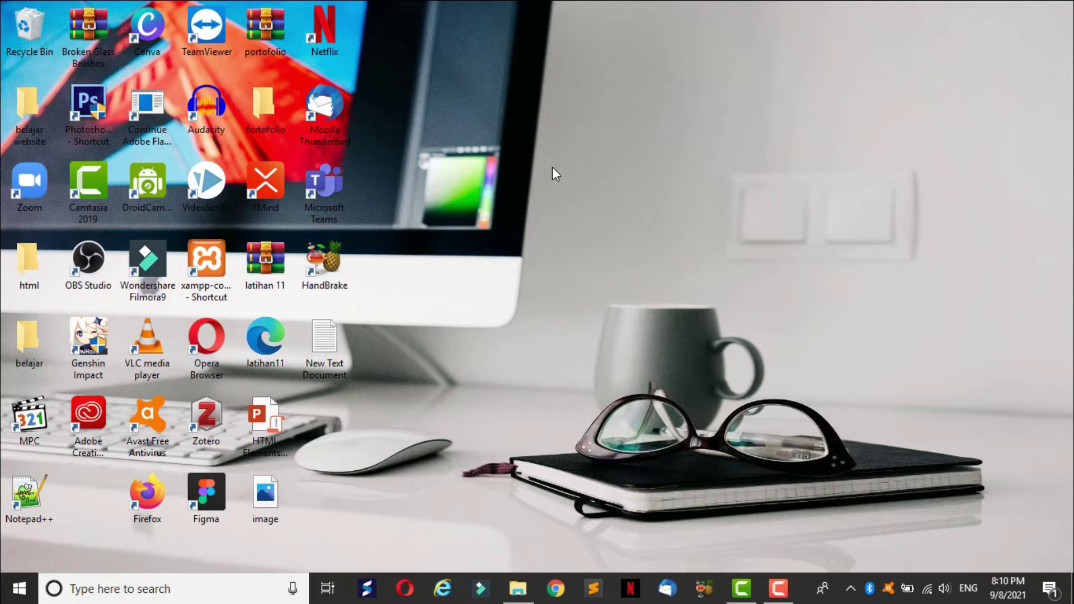
pyautogui.rightClick(580, 193)
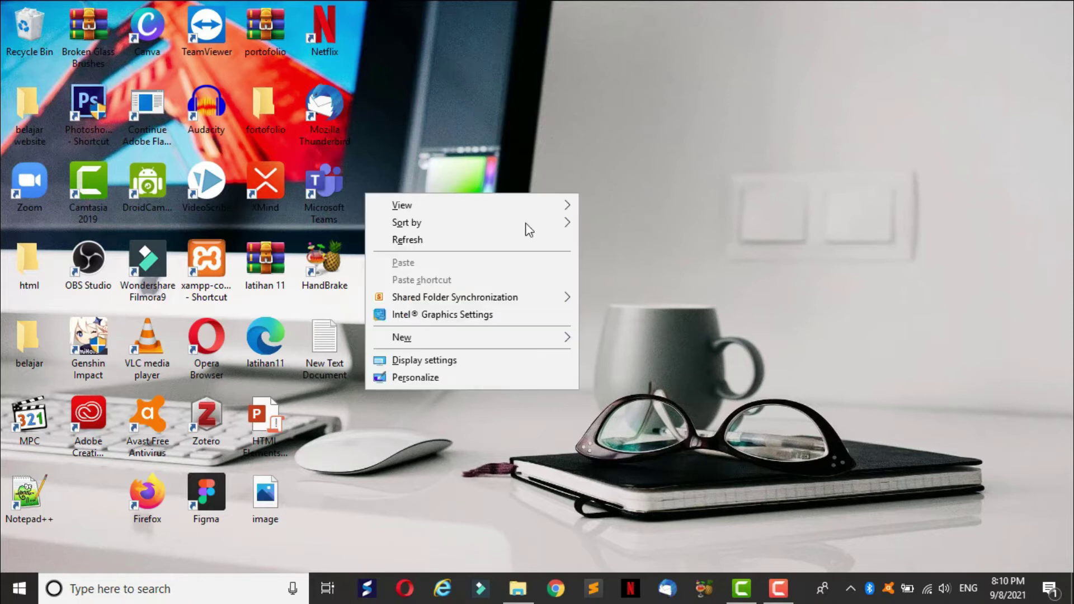
pyautogui.click(678, 168)
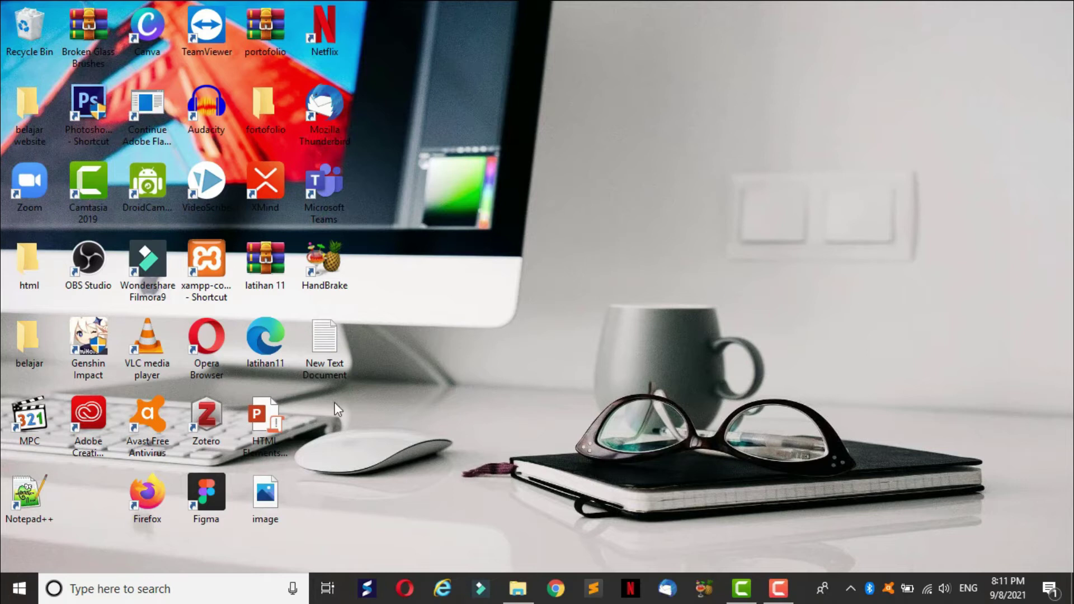
# Step: Set the primary mouse button to Left in the Windows mouse settings and minimize the Settings window
pyautogui.click(22, 592)
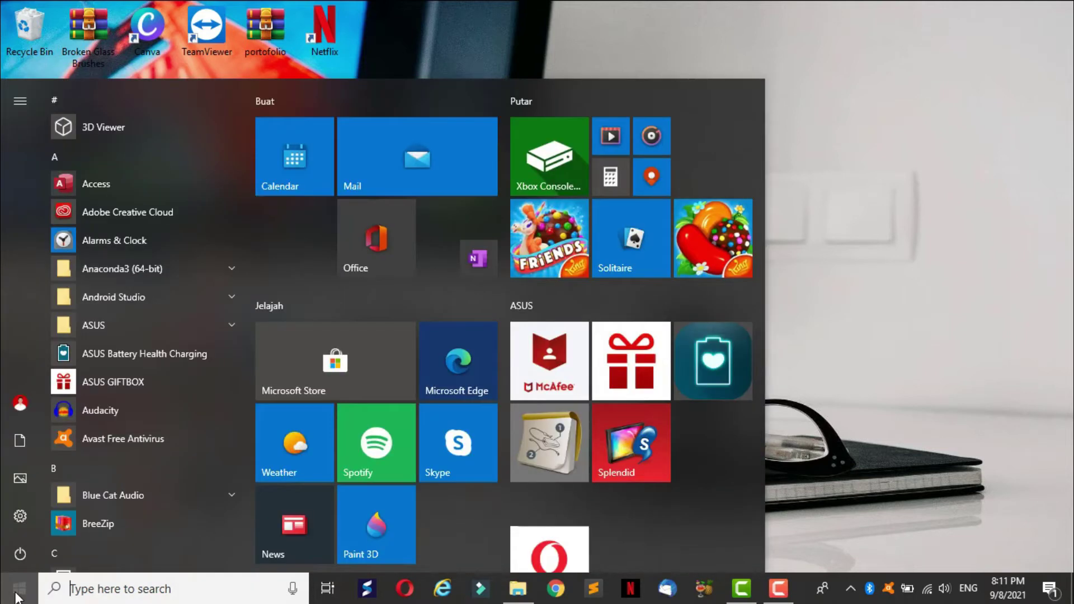
pyautogui.click(21, 517)
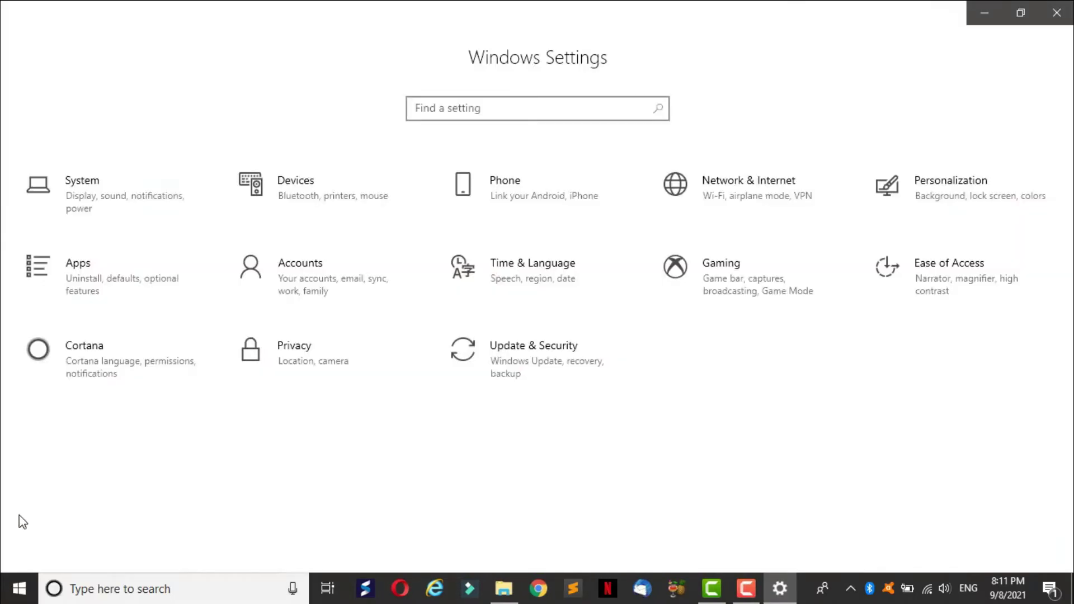
pyautogui.click(316, 190)
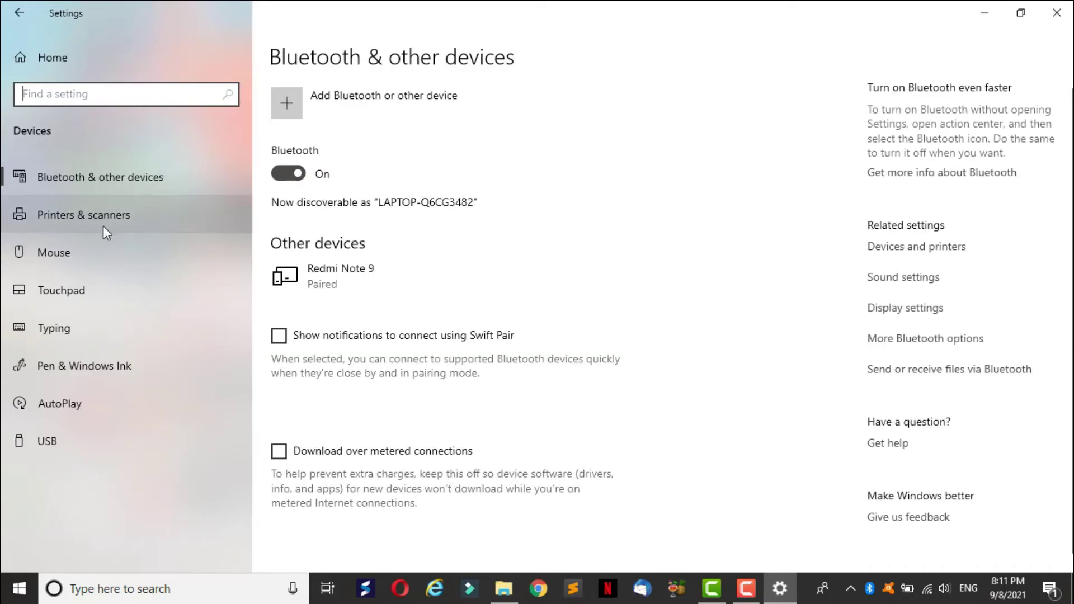
pyautogui.click(102, 254)
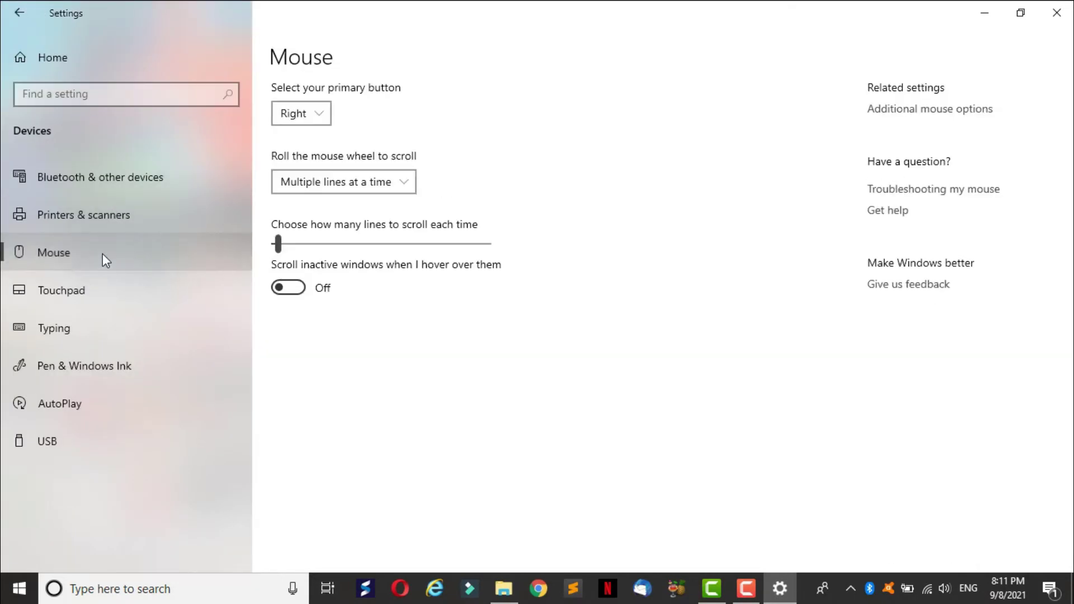
pyautogui.click(318, 117)
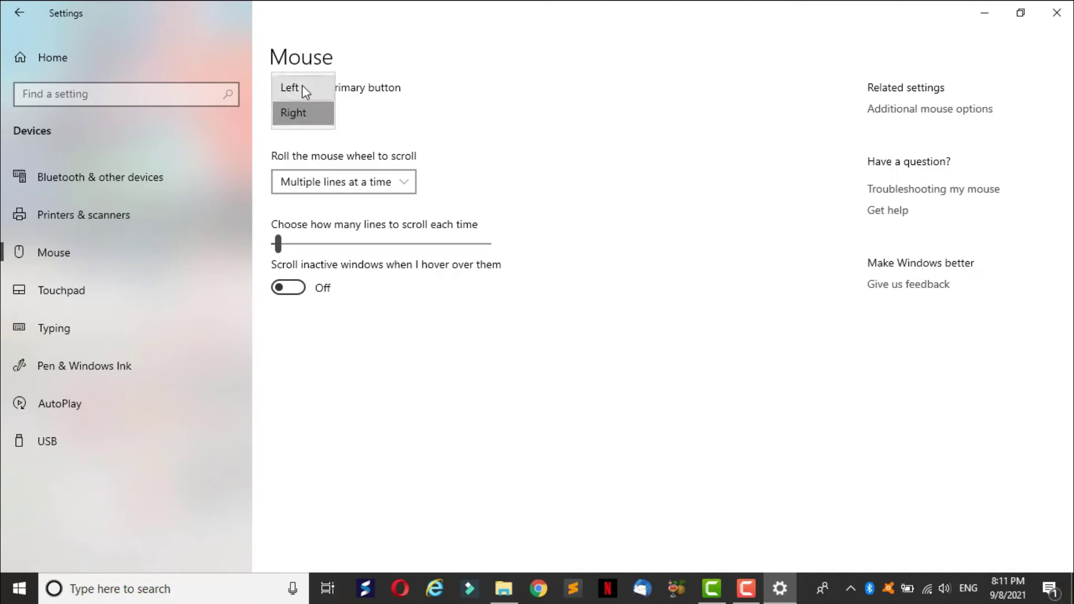
pyautogui.click(305, 89)
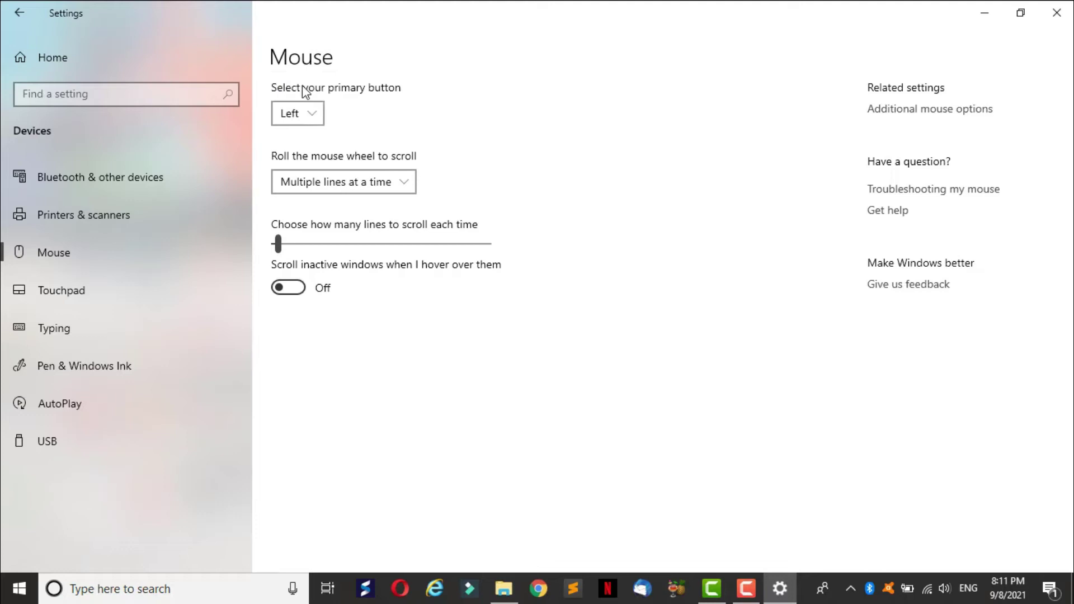
pyautogui.click(986, 9)
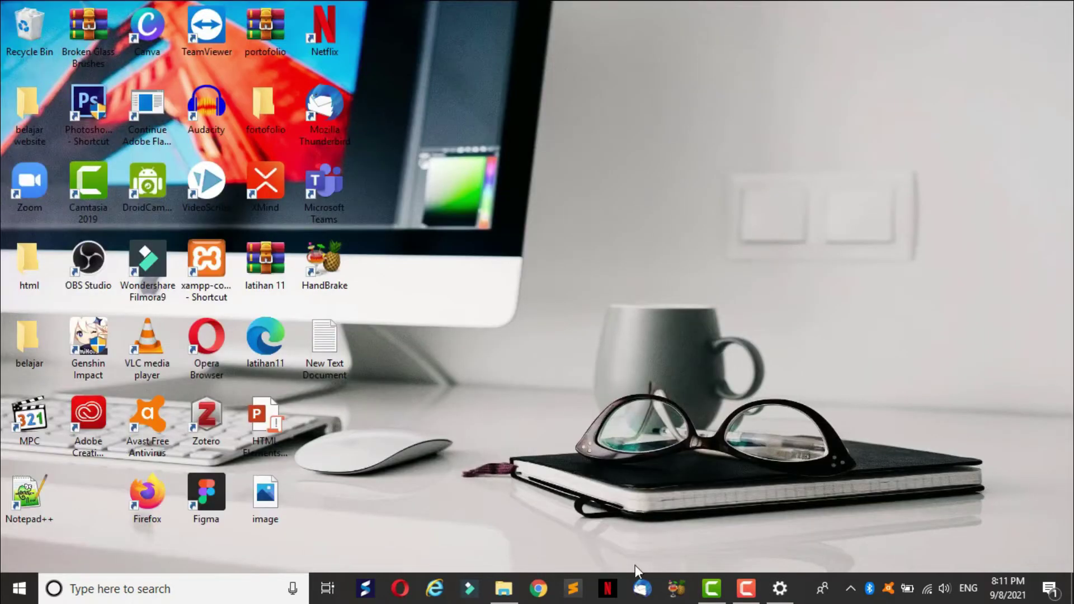
# Step: Test the new button assignment by showing and minimizing File Explorer and displaying the desktop's context menu
pyautogui.click(509, 587)
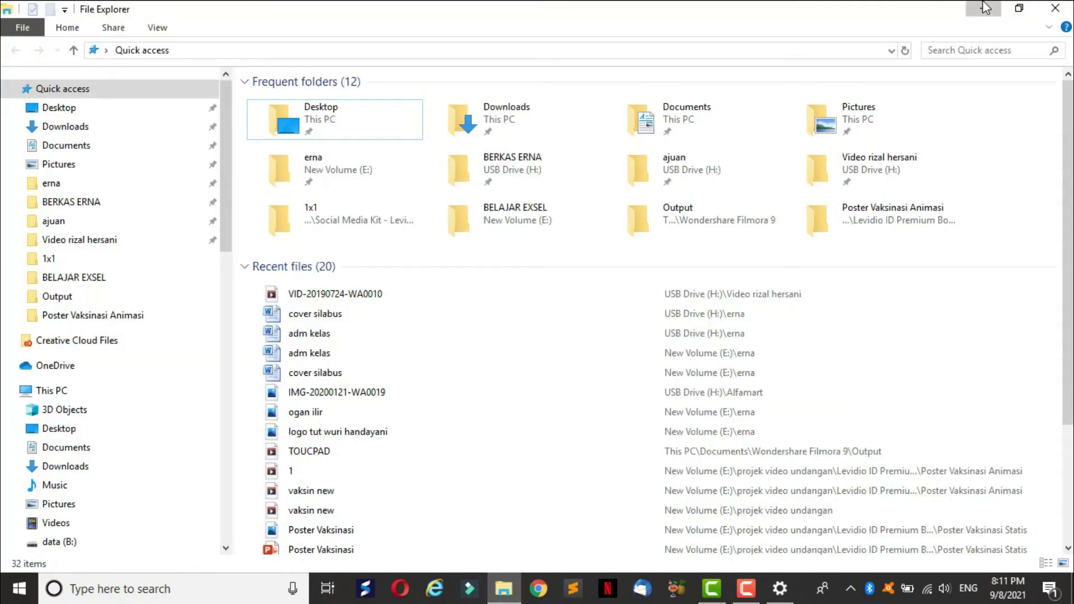
pyautogui.click(986, 7)
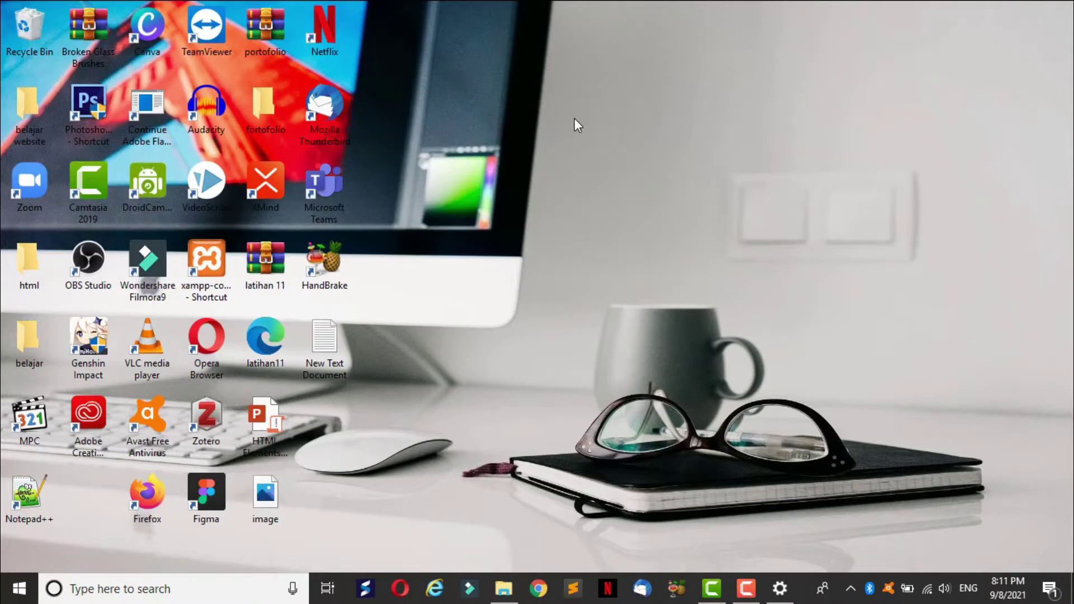
pyautogui.rightClick(596, 117)
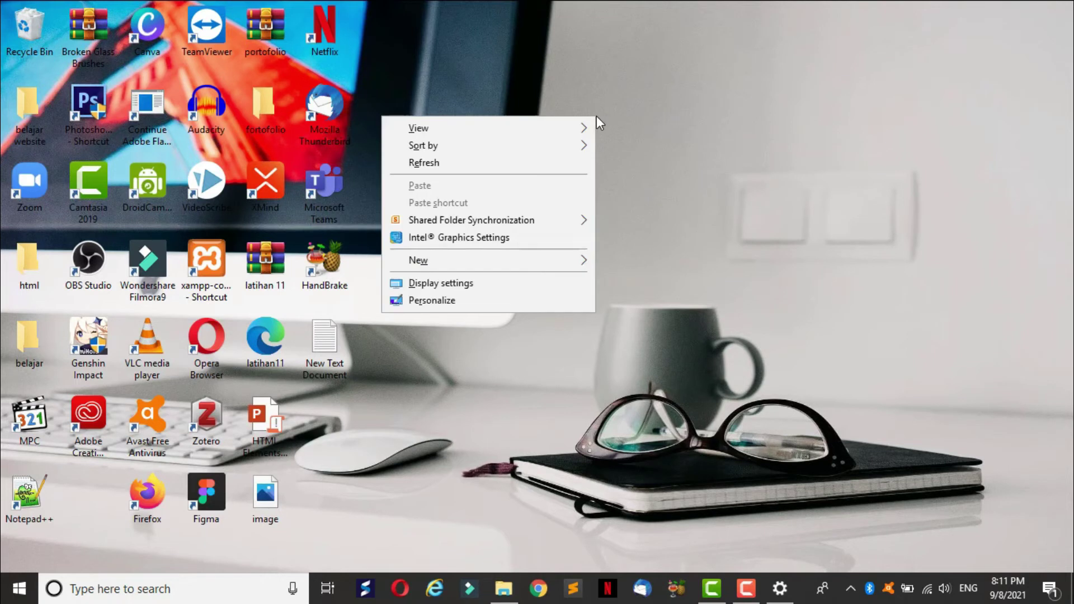
pyautogui.rightClick(649, 133)
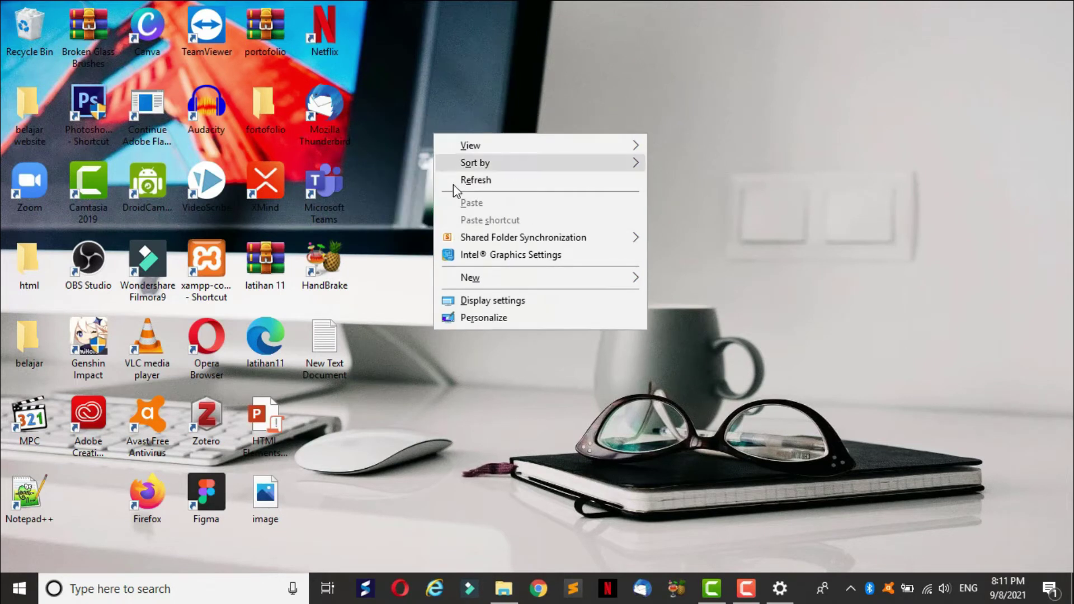
pyautogui.click(804, 169)
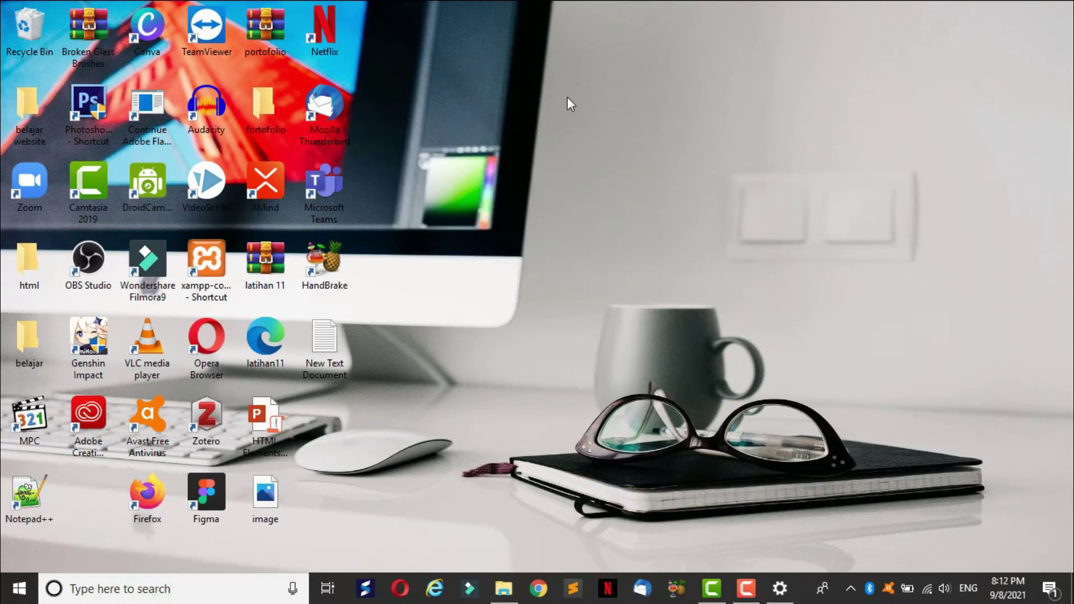
# Step: Switch the primary mouse button to Right and back to Left in Settings, and minimize the window
pyautogui.click(781, 594)
pyautogui.click(305, 107)
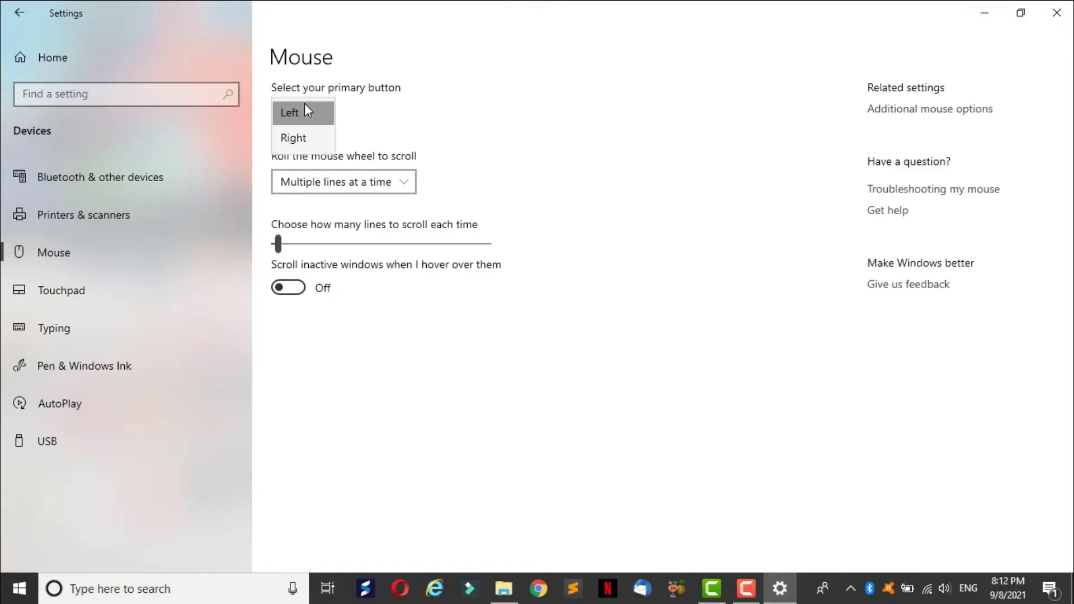
pyautogui.click(310, 144)
pyautogui.click(324, 115)
pyautogui.click(295, 95)
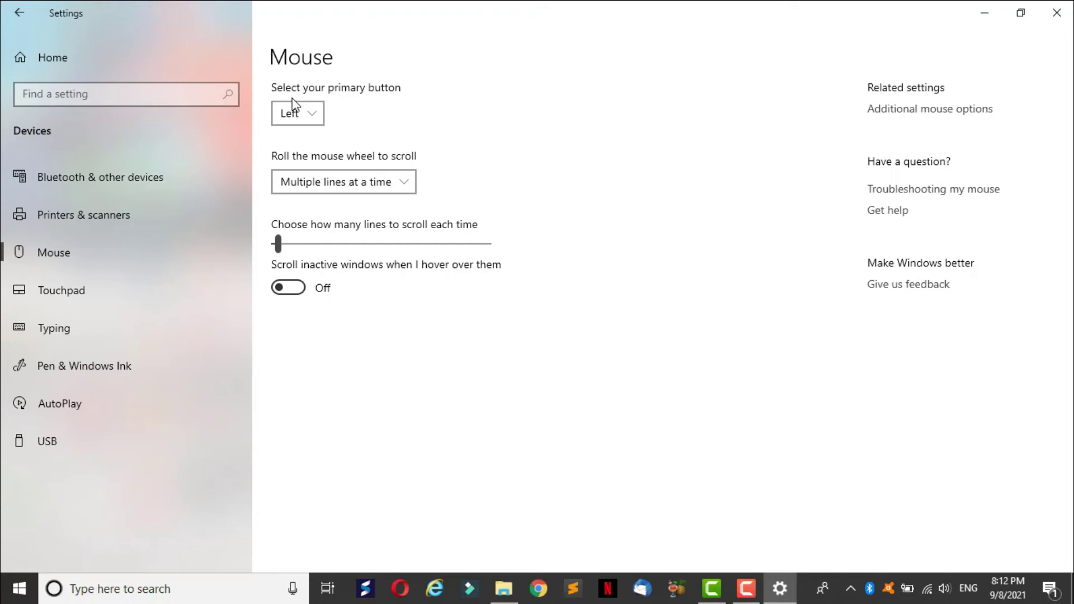
pyautogui.click(977, 8)
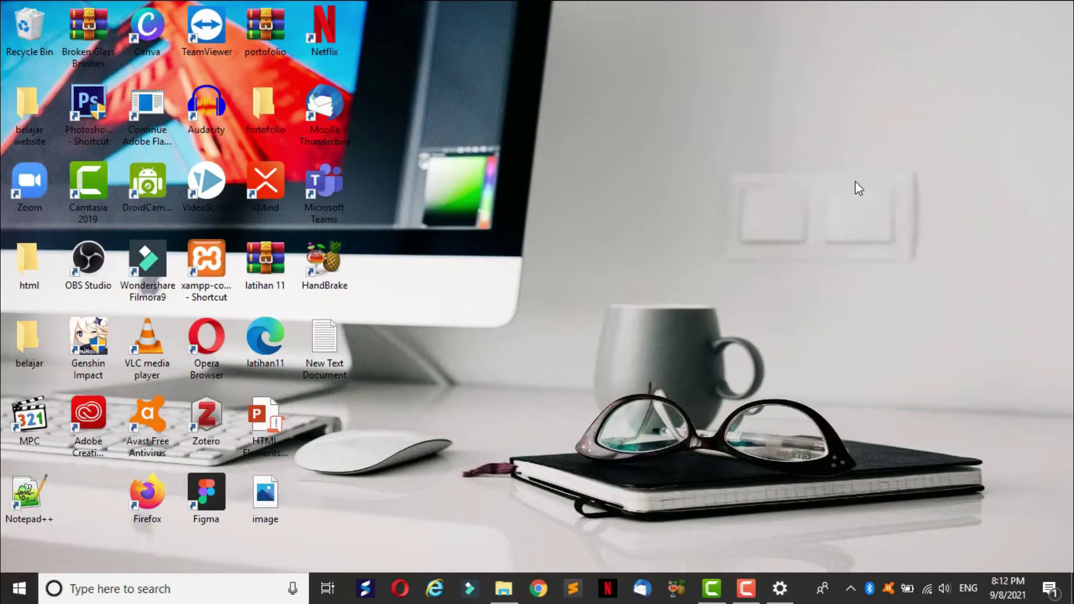
# Step: Restore File Explorer and test the mouse buttons on the adm kelas document stored on the USB drive
pyautogui.click(503, 587)
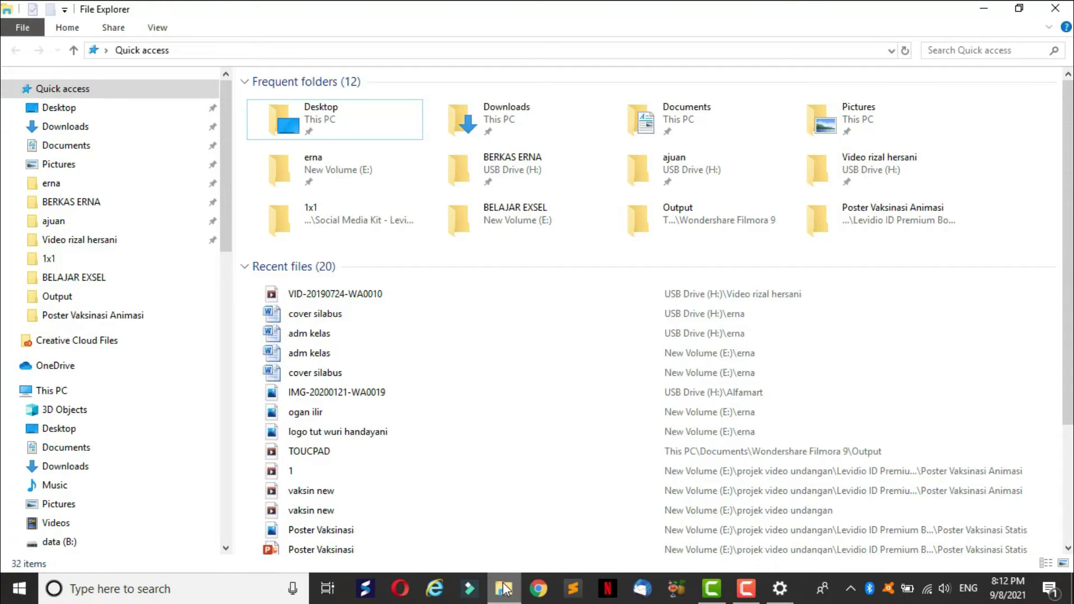
pyautogui.click(366, 340)
pyautogui.rightClick(366, 340)
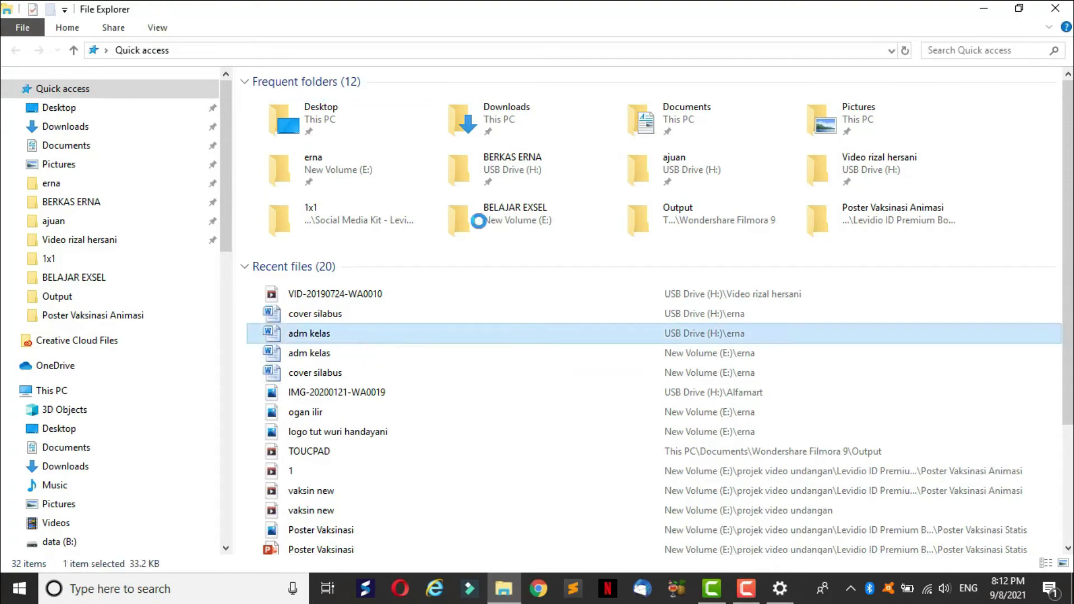
pyautogui.click(511, 36)
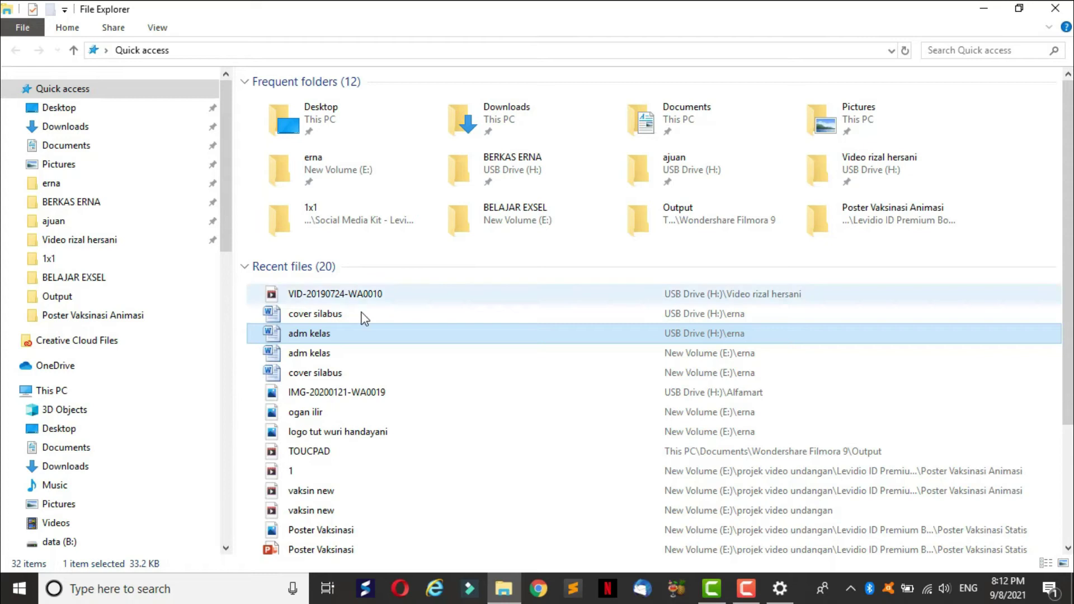
# Step: Display the context menu of the IMG-20200121-WA0019 image repeatedly to test the secondary mouse button
pyautogui.rightClick(334, 395)
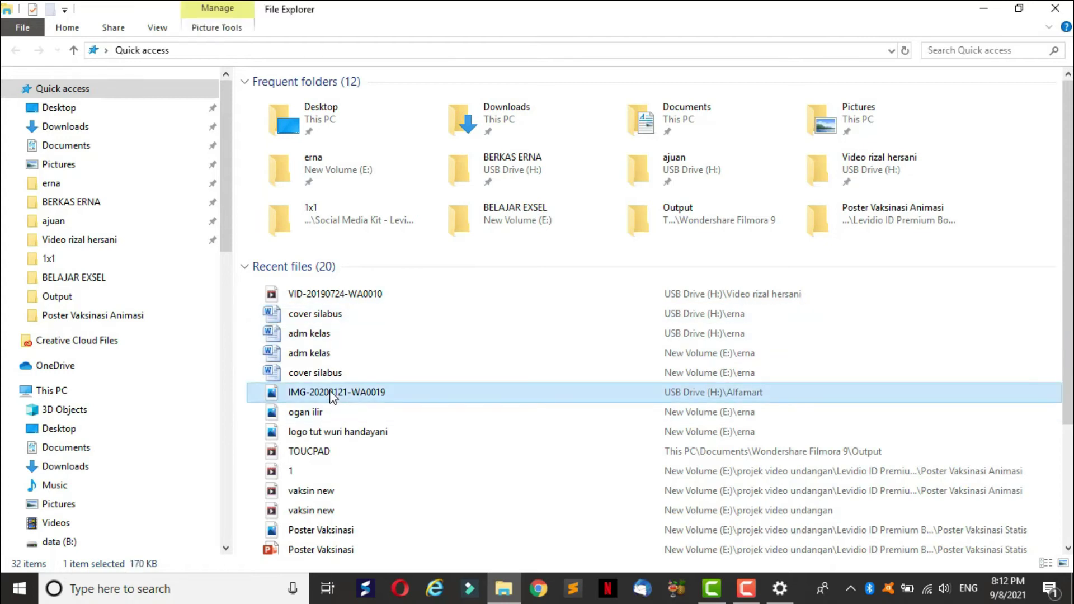
pyautogui.click(463, 25)
pyautogui.rightClick(358, 395)
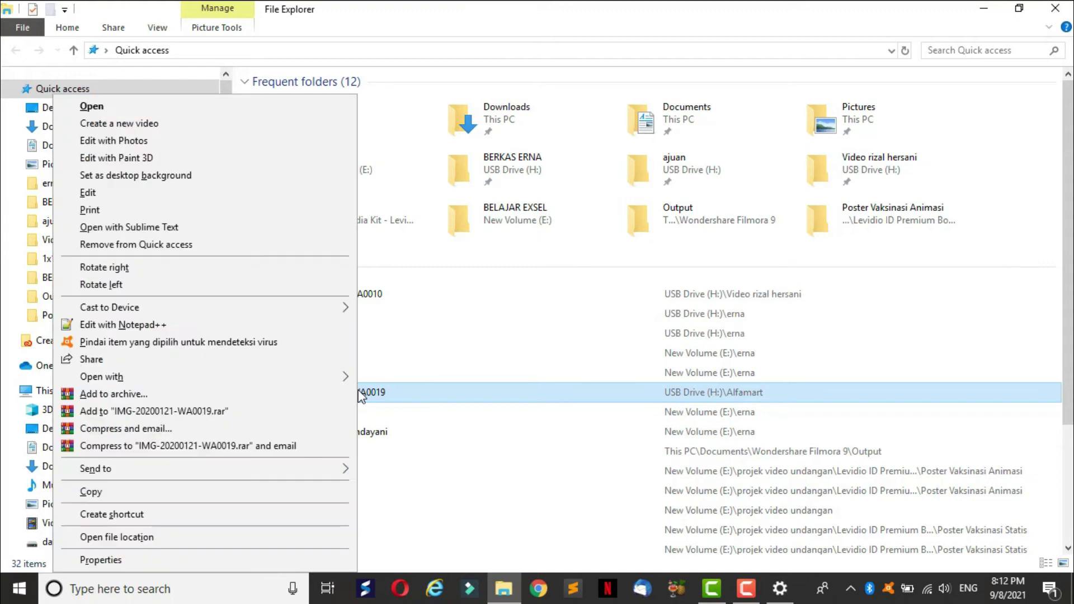
pyautogui.click(443, 23)
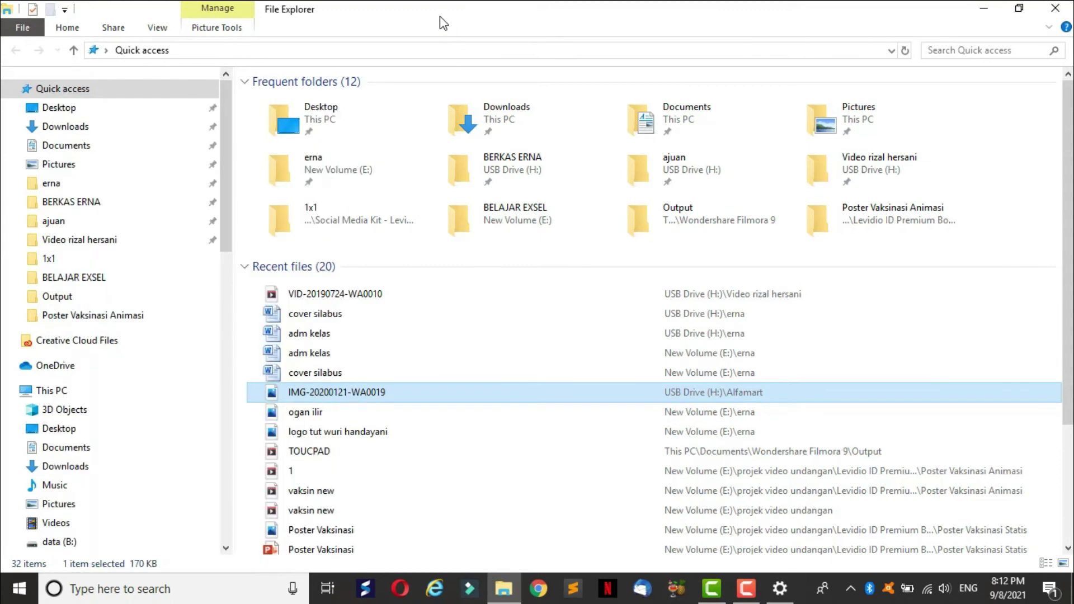
pyautogui.rightClick(479, 397)
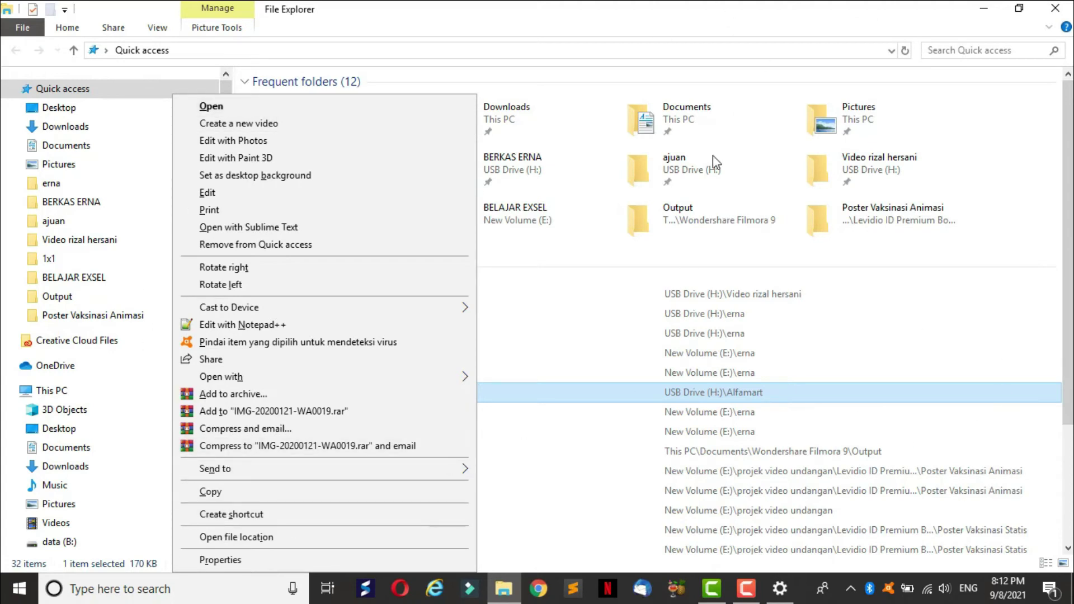
# Step: Display the context menu of the IMG-20200121-WA0019 image once more and minimize File Explorer
pyautogui.rightClick(646, 397)
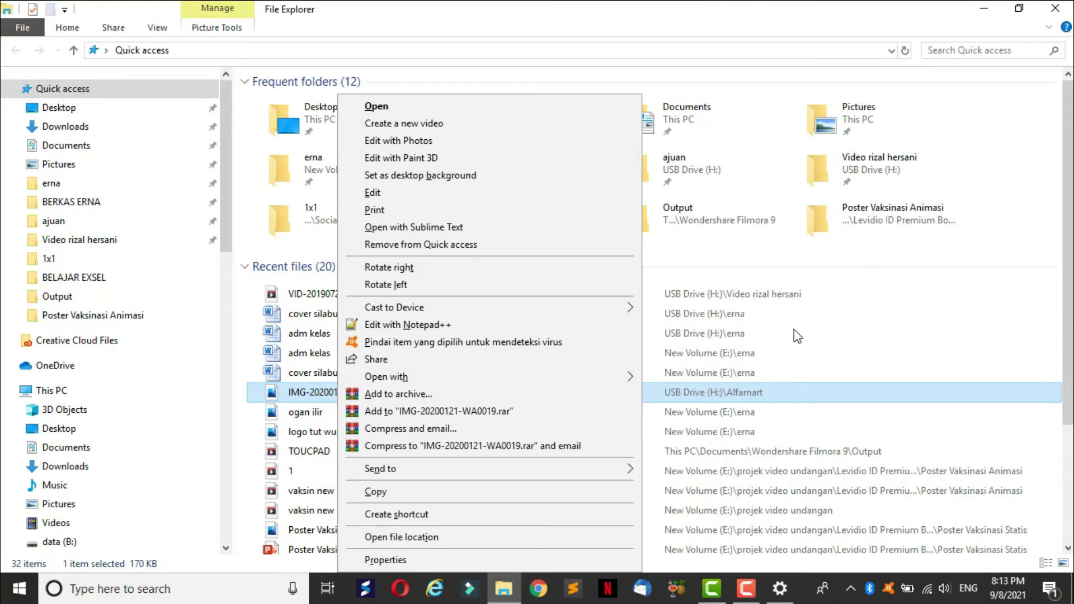
pyautogui.click(985, 8)
pyautogui.click(985, 8)
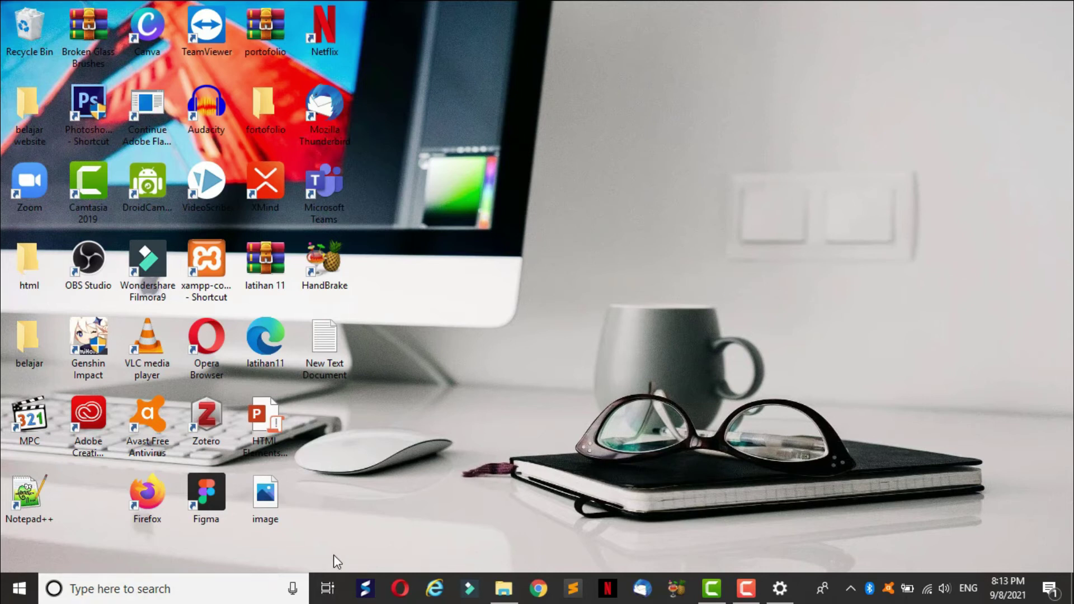
# Step: Run shell:::{80F3F1D5-FECA-45F3-BC32-752C152E456E} to open Tablet PC Settings, and close the dialog without changes
pyautogui.press('super+r')
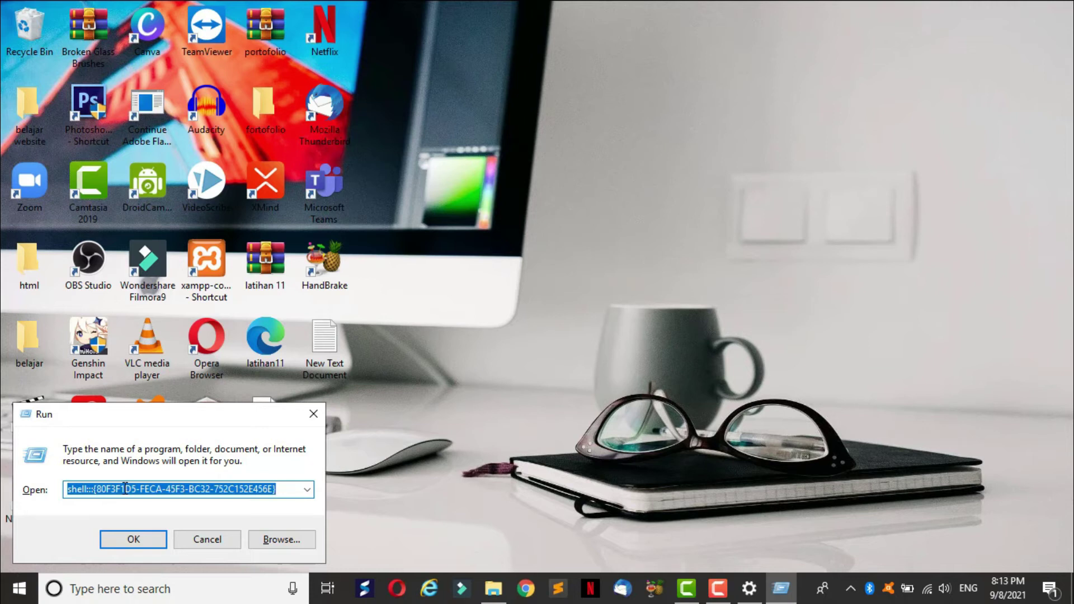
pyautogui.click(130, 543)
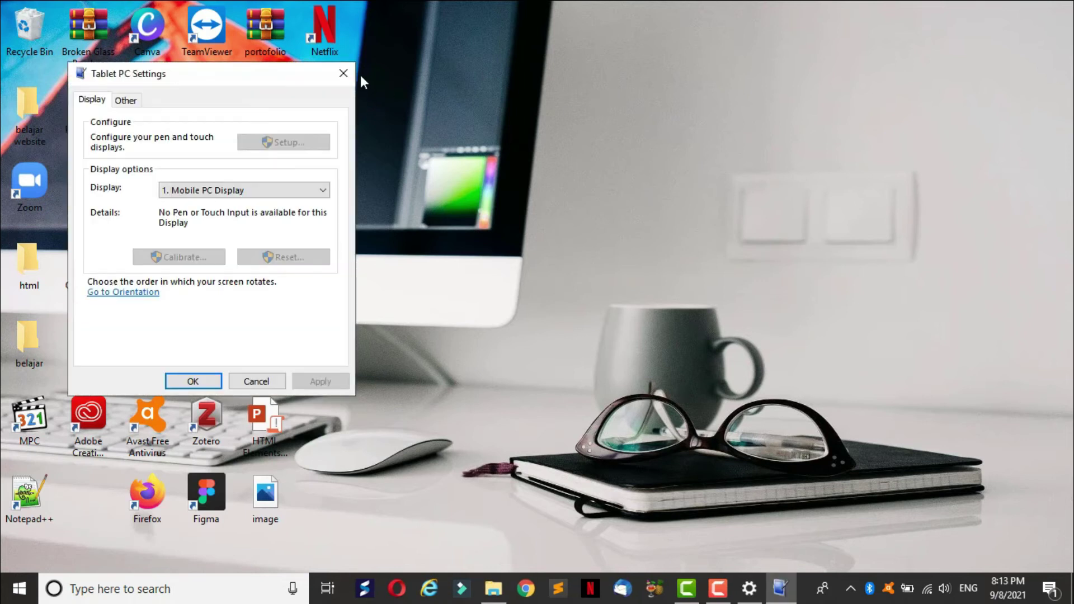
pyautogui.click(347, 72)
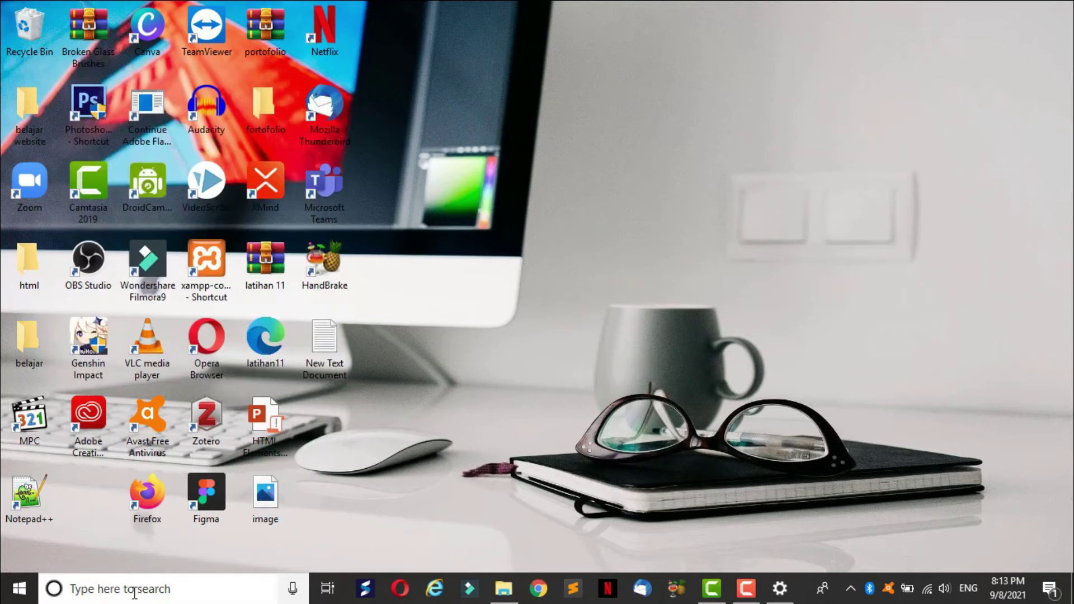
# Step: Search Windows for "run" and execute shell:::{80F3F1D5-FECA-45F3-BC32-752C152E456E} from the Run dialog, moving the Tablet PC Settings window to mid-screen
pyautogui.click(88, 597)
pyautogui.write('r')
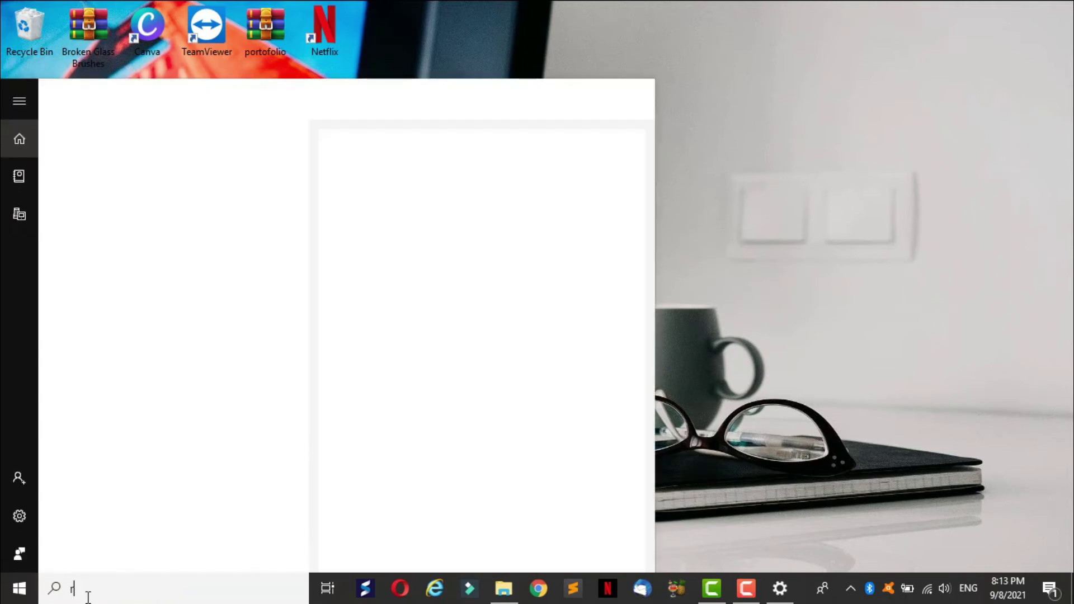
pyautogui.write('un')
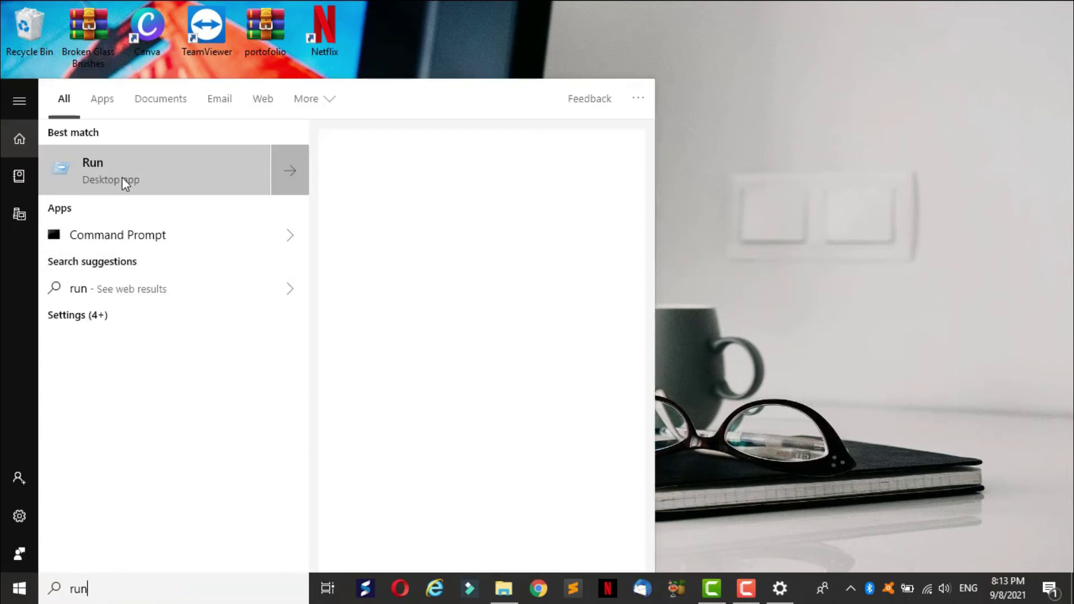
pyautogui.click(122, 187)
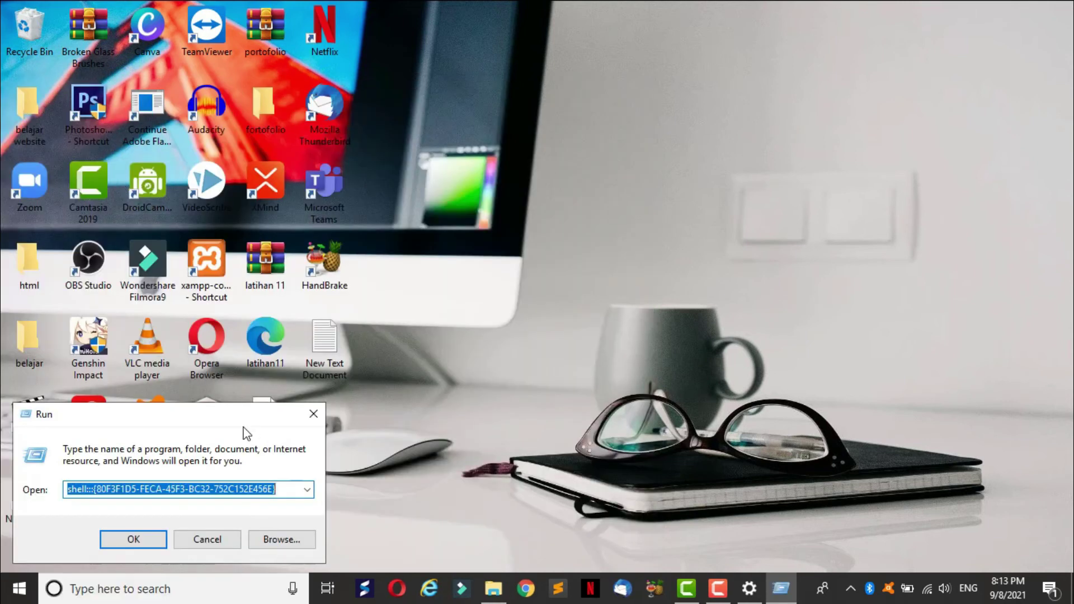
pyautogui.click(127, 540)
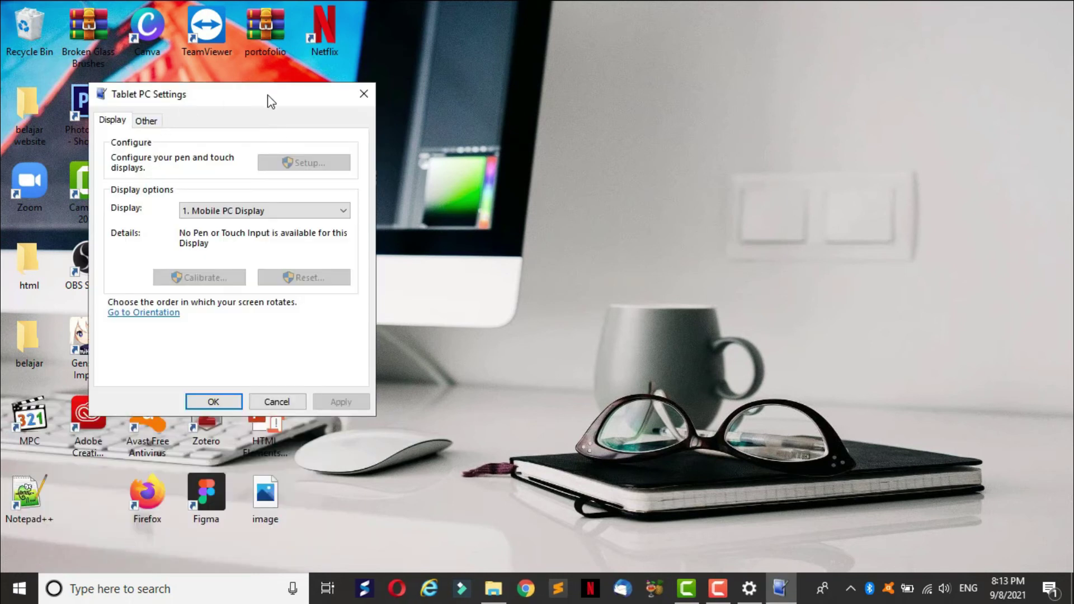
pyautogui.moveTo(271, 101); pyautogui.dragTo(579, 116)
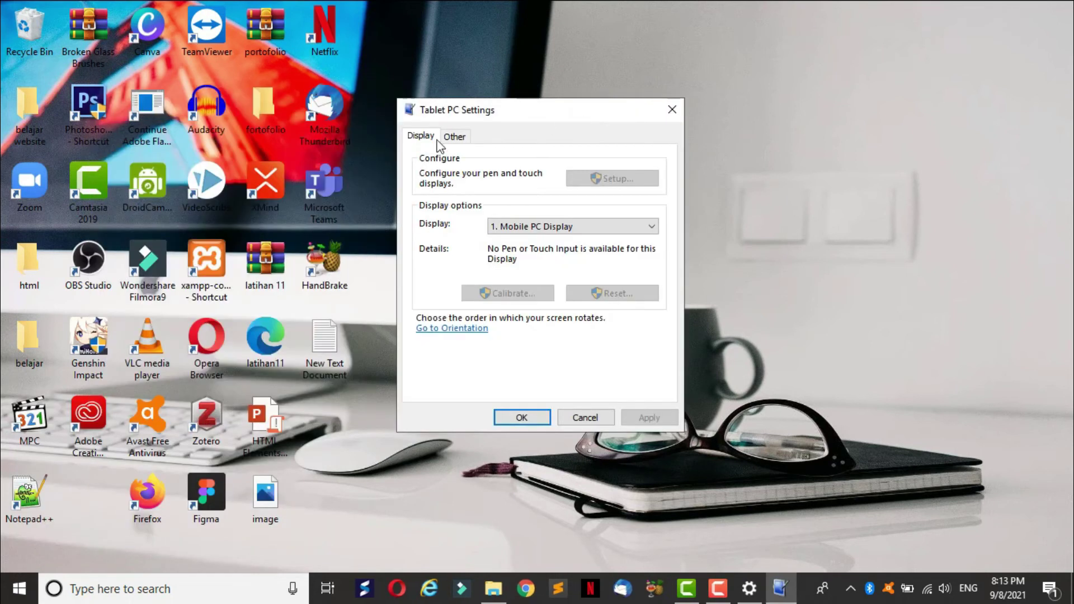
# Step: Set the handedness to Left-handed in Tablet PC Settings, apply it and close the dialog
pyautogui.click(454, 137)
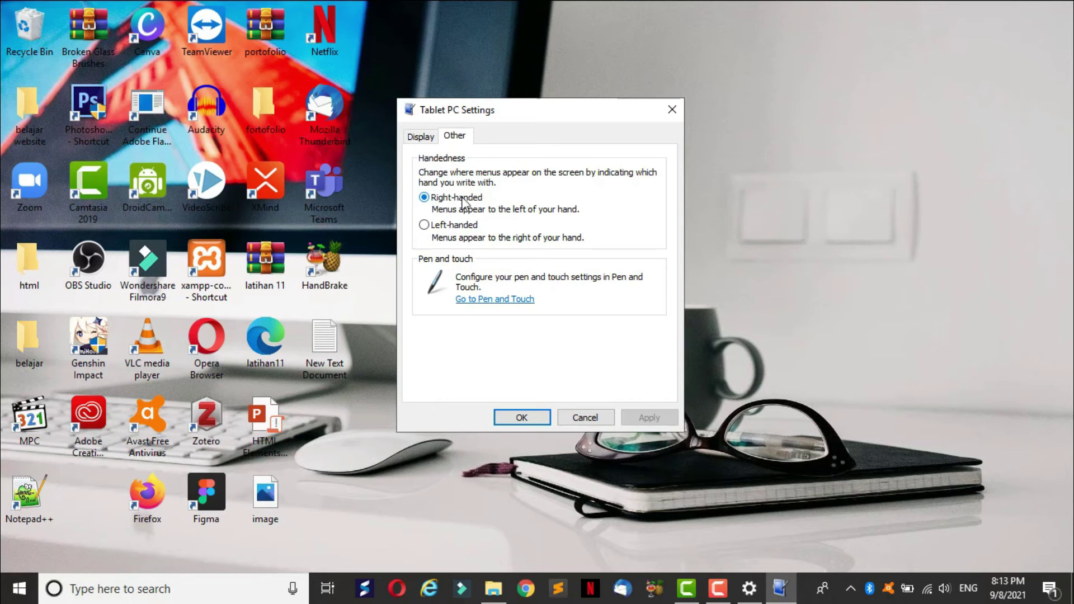
pyautogui.click(424, 226)
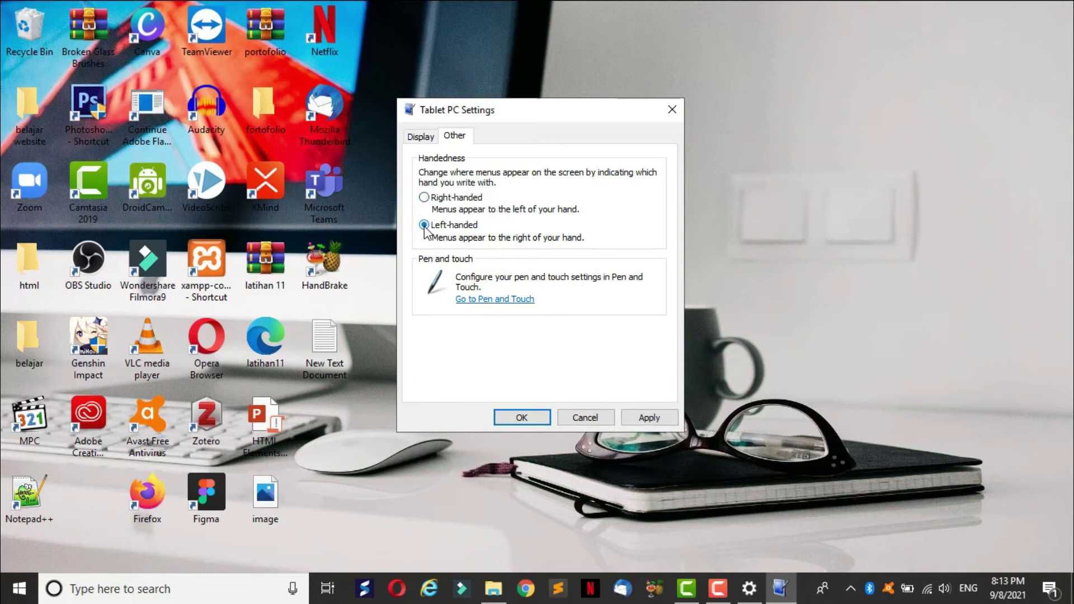
pyautogui.click(657, 421)
pyautogui.click(525, 417)
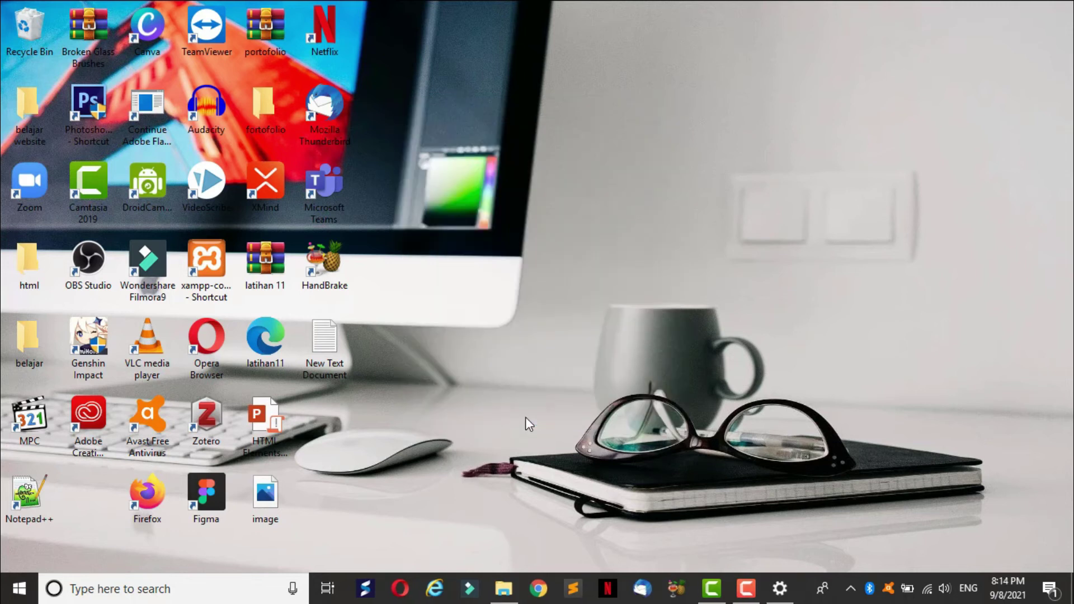
# Step: Restore File Explorer and check where the context menu of the IMG-20200121-WA0019 image appears by displaying it twice
pyautogui.click(504, 588)
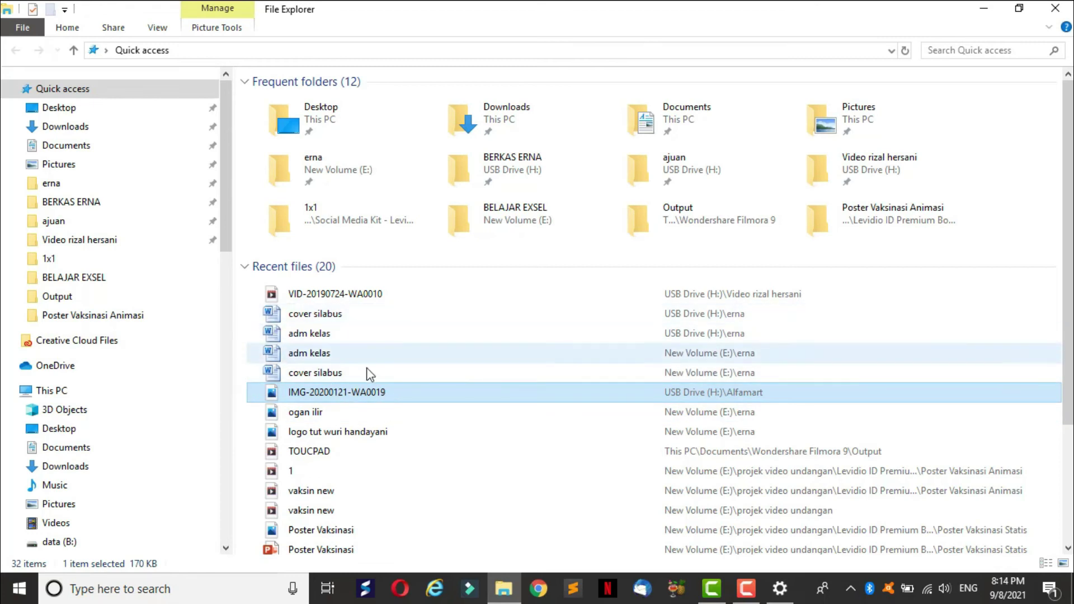
pyautogui.rightClick(394, 397)
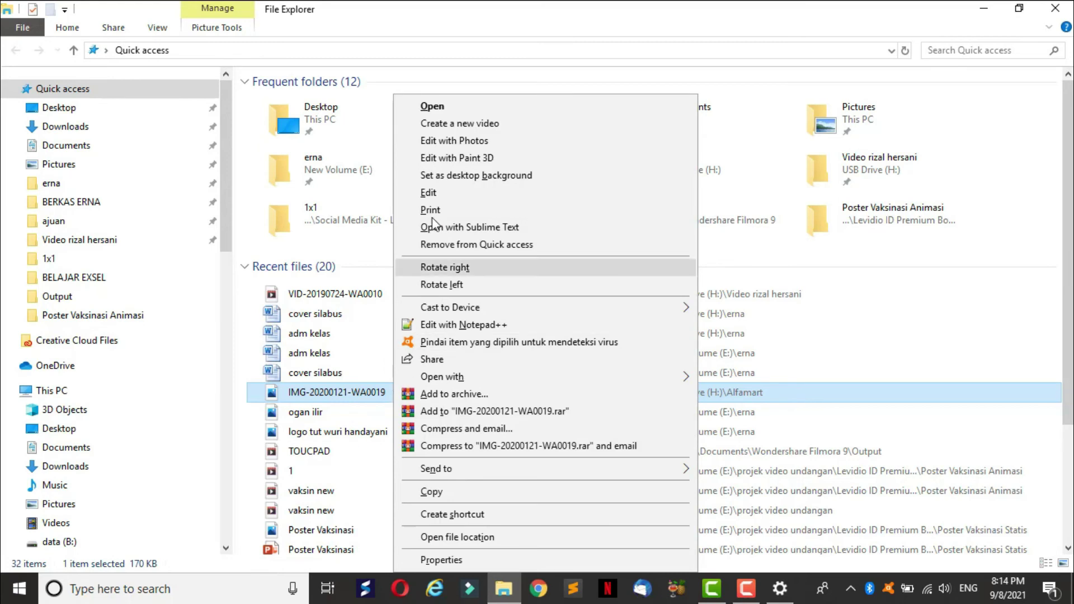
pyautogui.rightClick(341, 393)
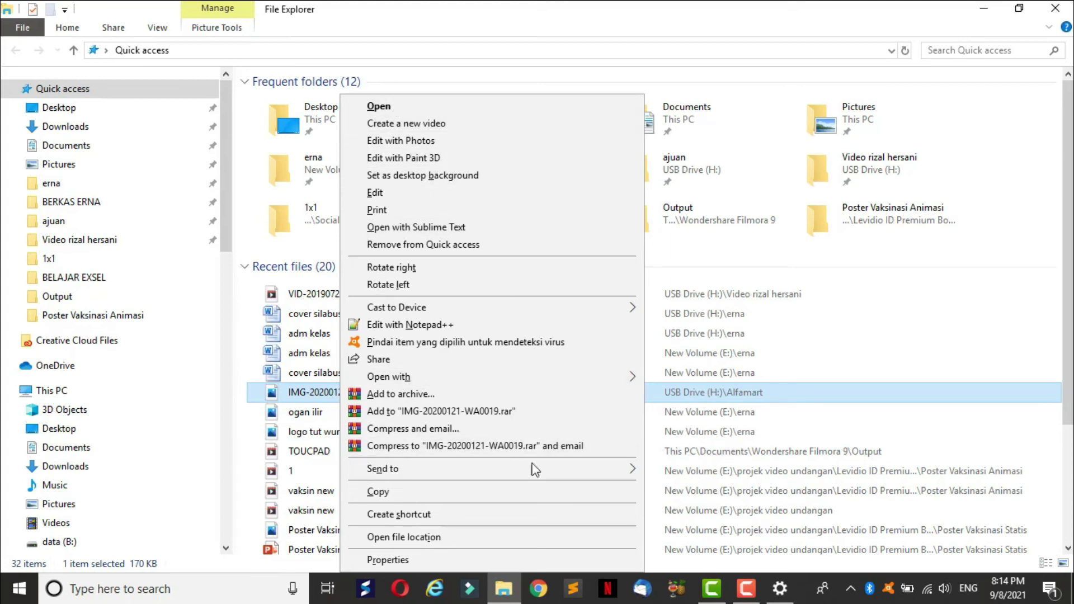
# Step: Review the Mouse settings page, and minimize both Settings and File Explorer
pyautogui.click(778, 594)
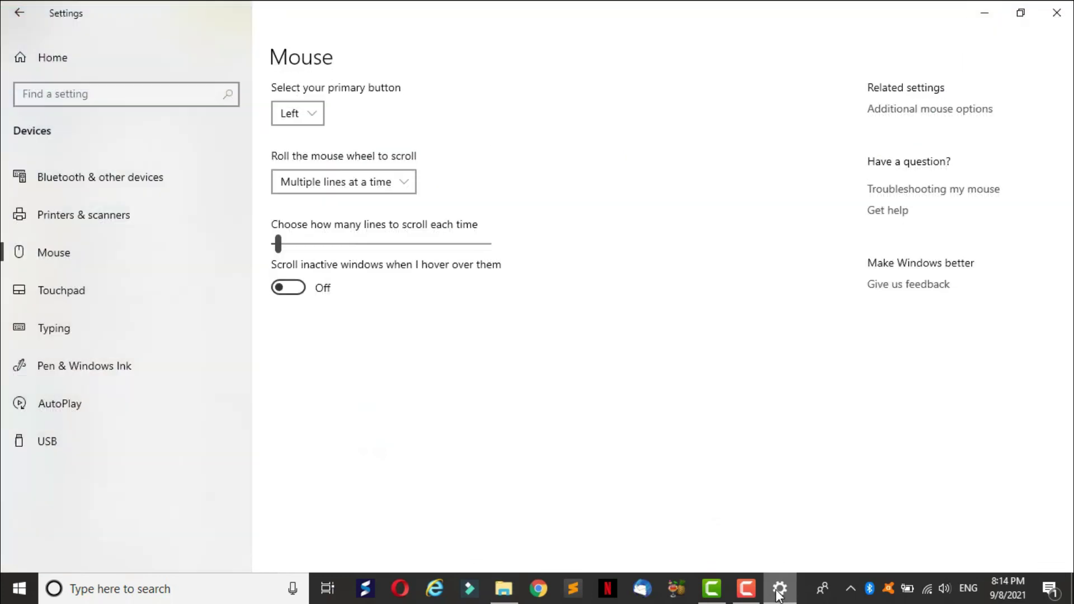
pyautogui.click(999, 8)
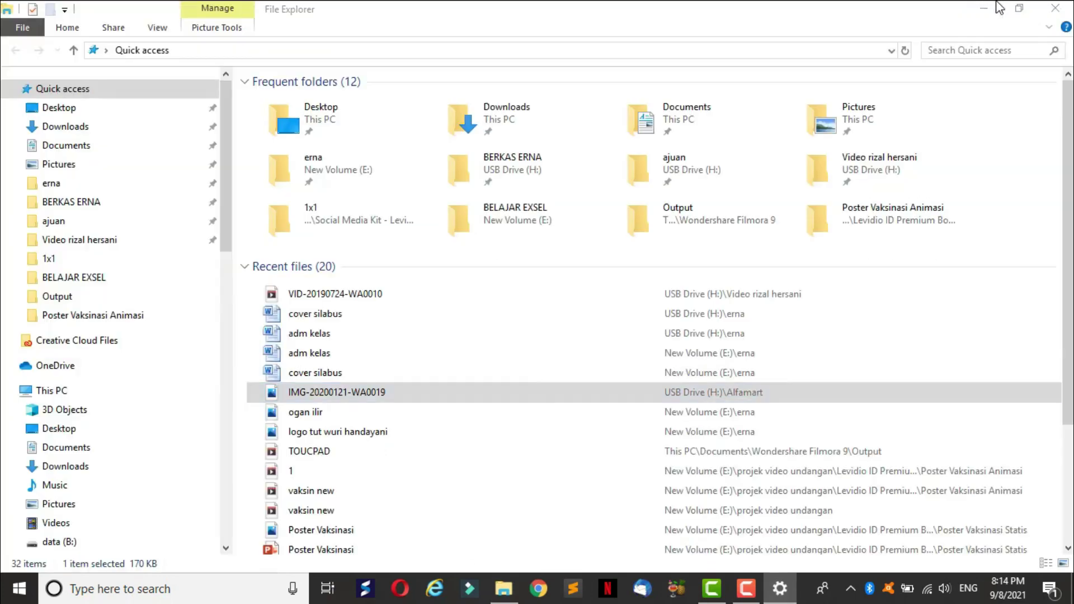
pyautogui.click(996, 6)
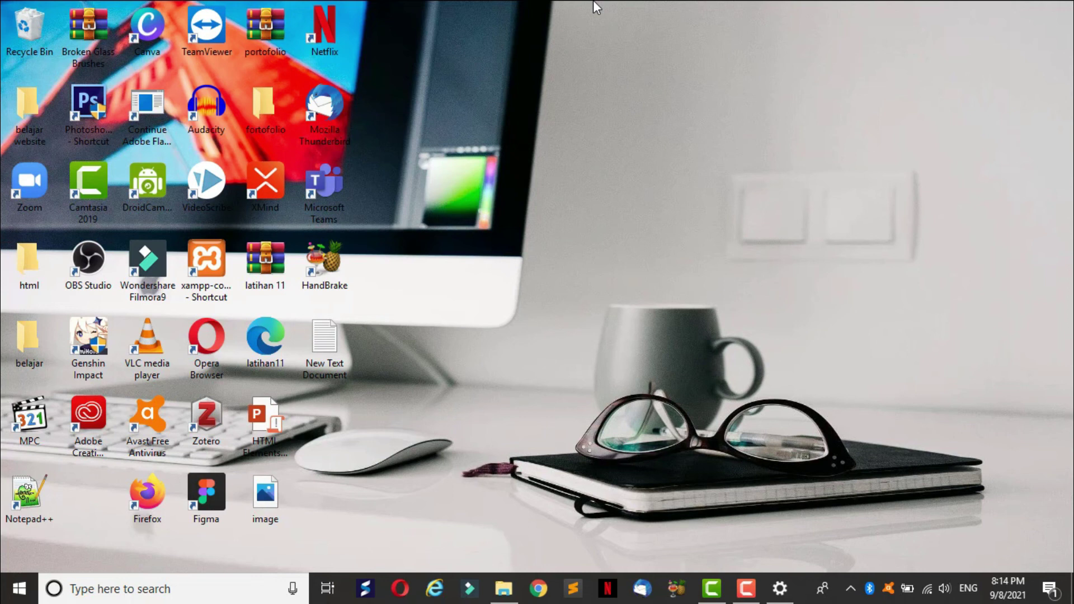
# Step: Display and dismiss the desktop's context menu twice to check the mouse buttons and menu placement
pyautogui.rightClick(552, 99)
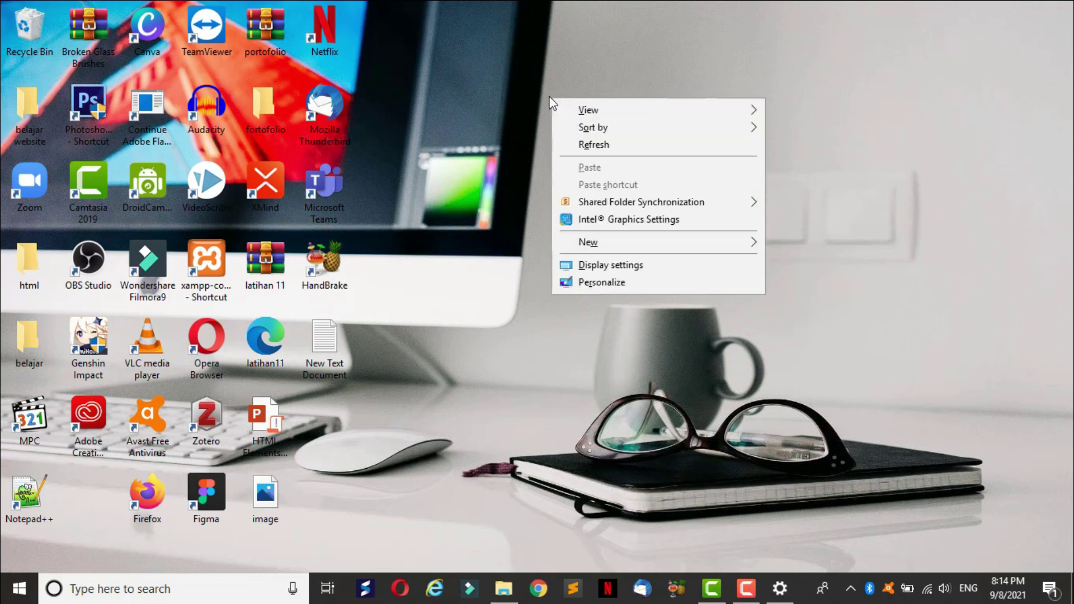
pyautogui.click(580, 54)
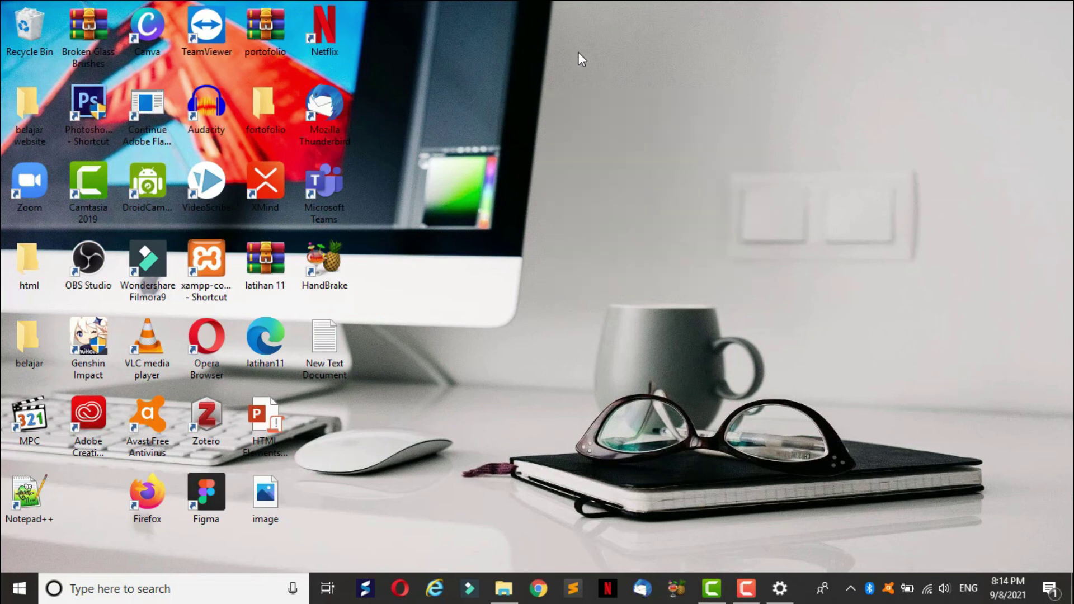
pyautogui.rightClick(580, 56)
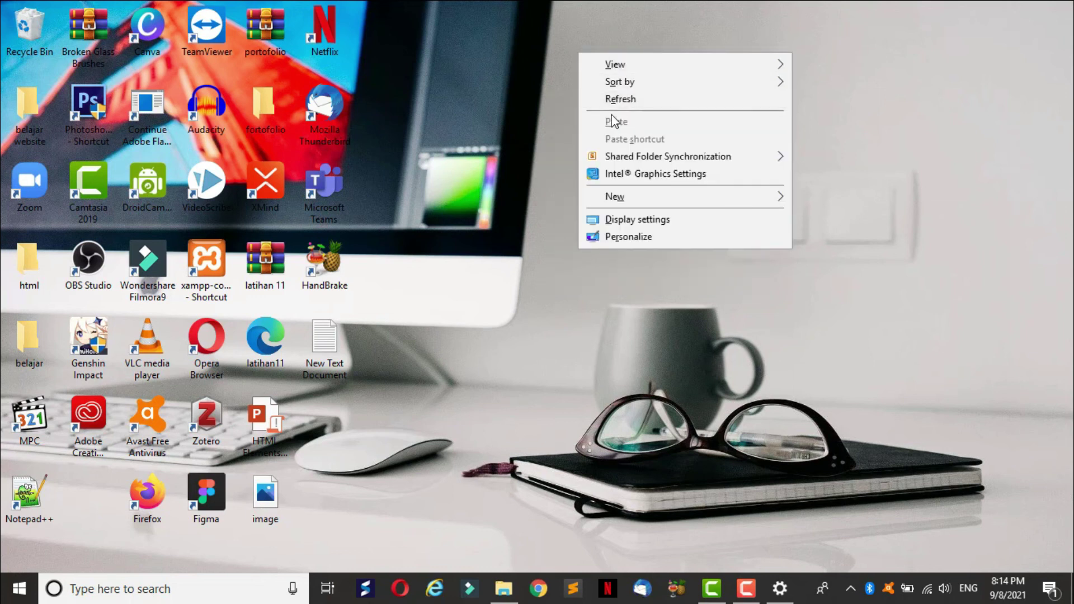
pyautogui.click(566, 340)
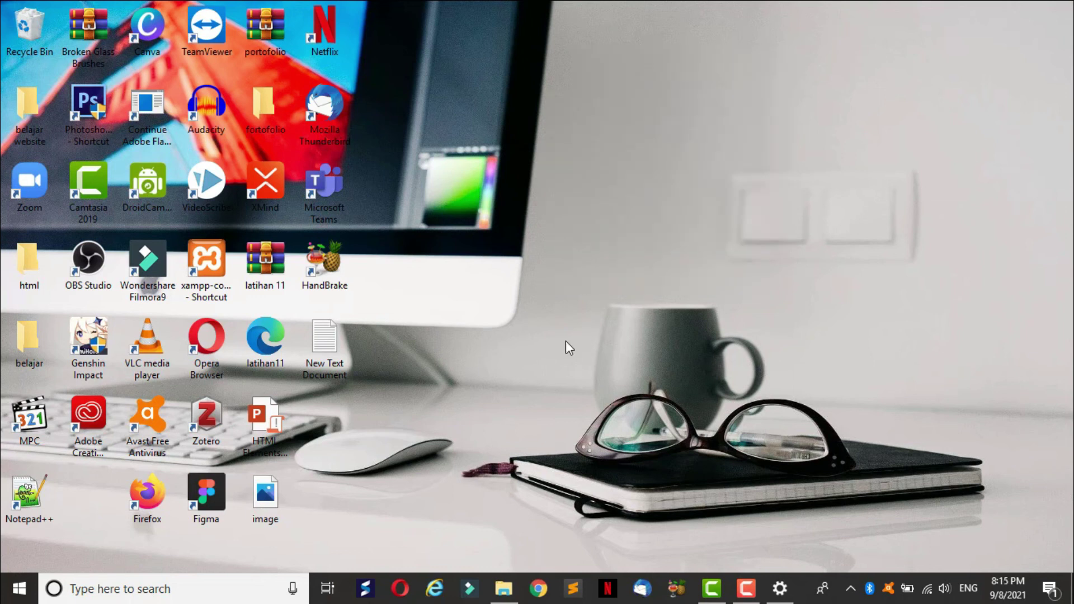